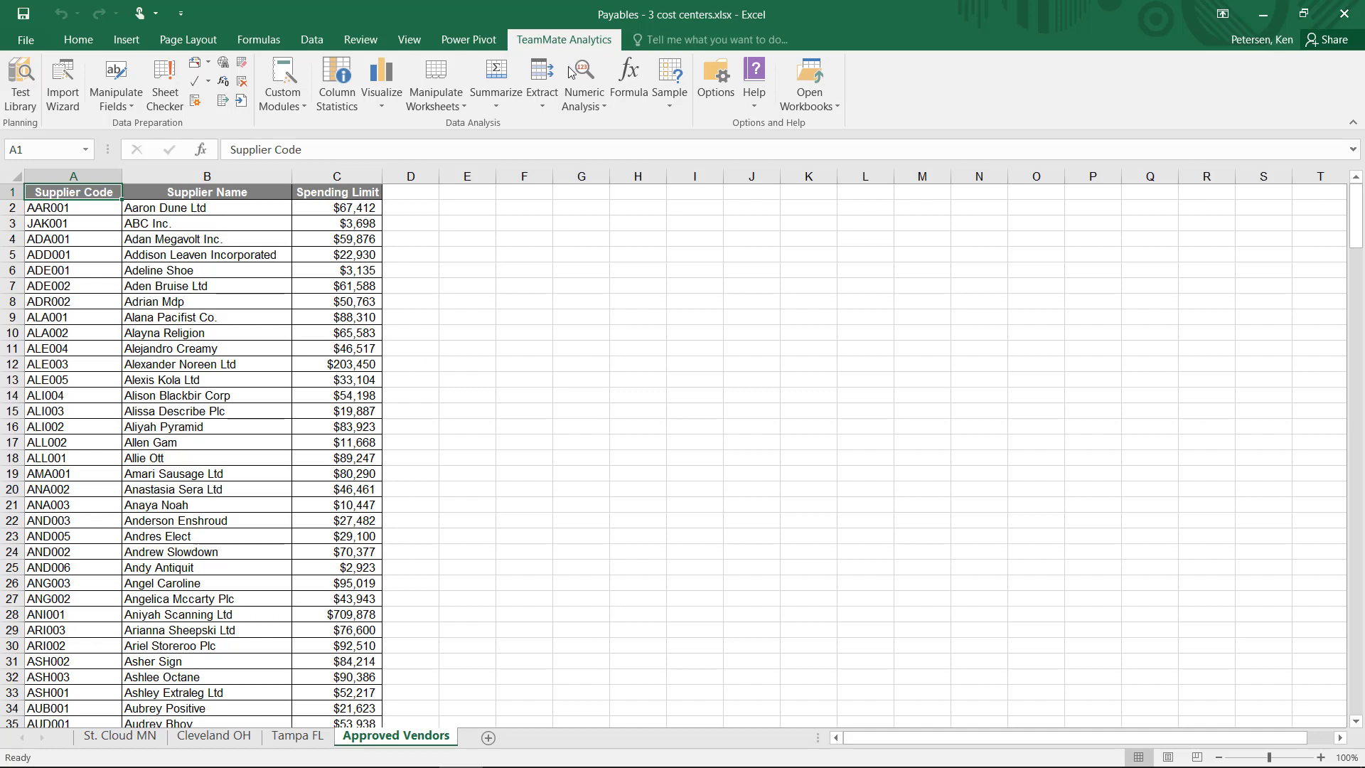
Look through the St. Cloud MN, Cleveland OH and Tampa FL transaction sheets, ending on Tampa FL.
{"action": "left_click", "coordinate": [157, 740]}
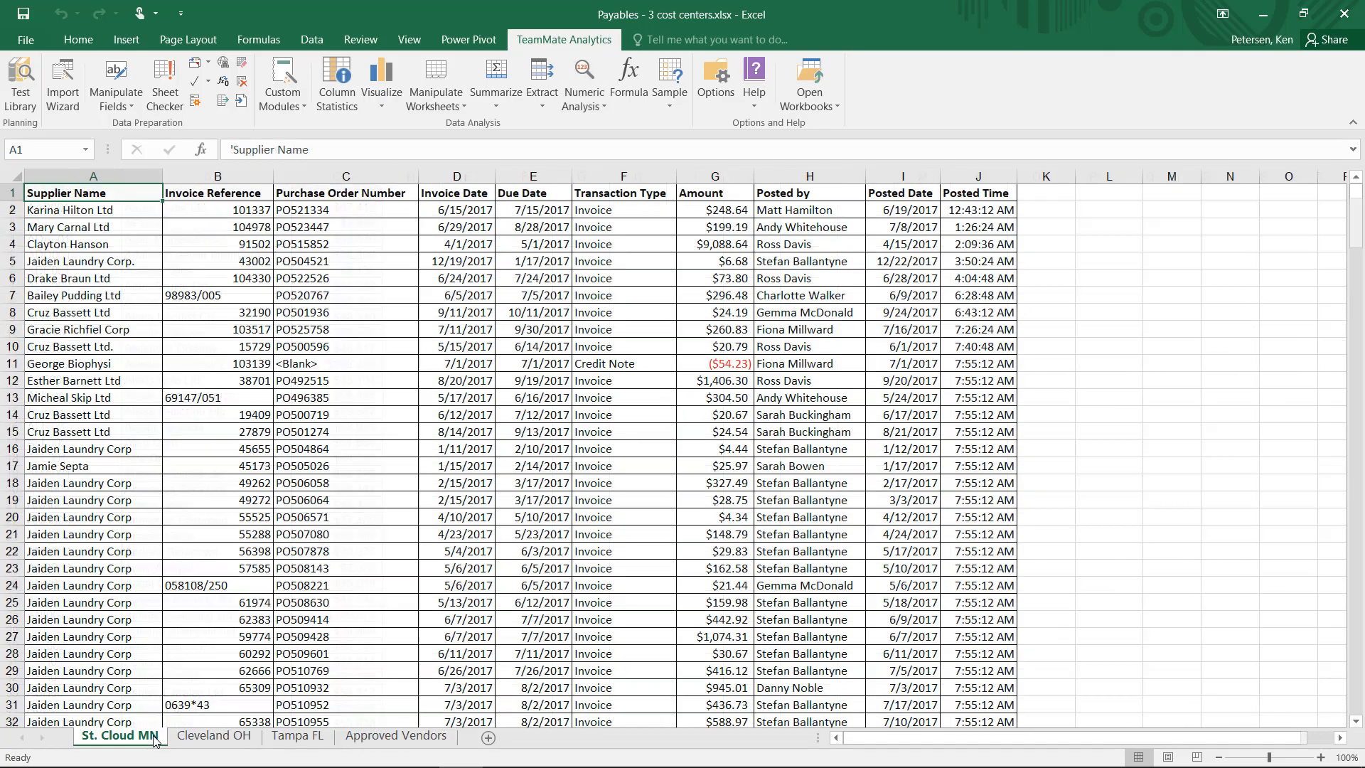
{"action": "left_click", "coordinate": [197, 742]}
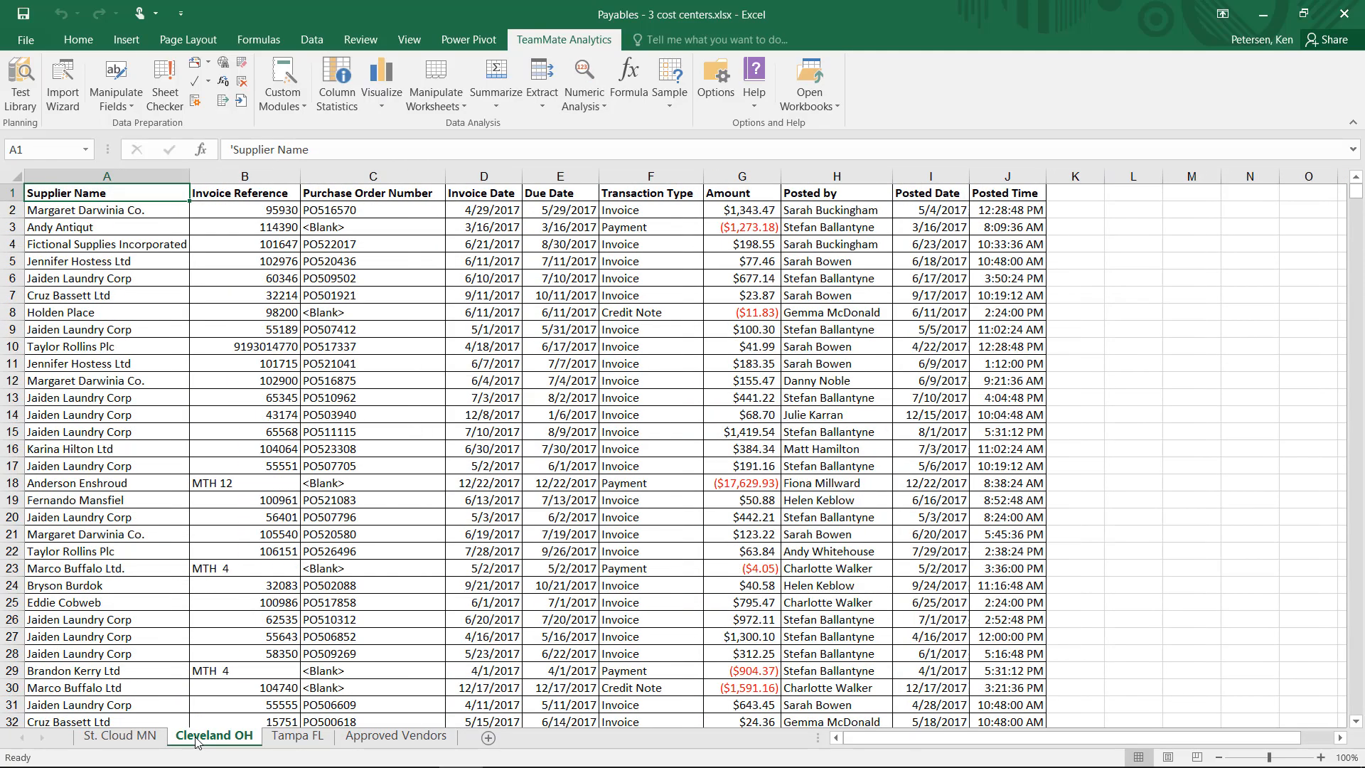
{"action": "left_click", "coordinate": [291, 739]}
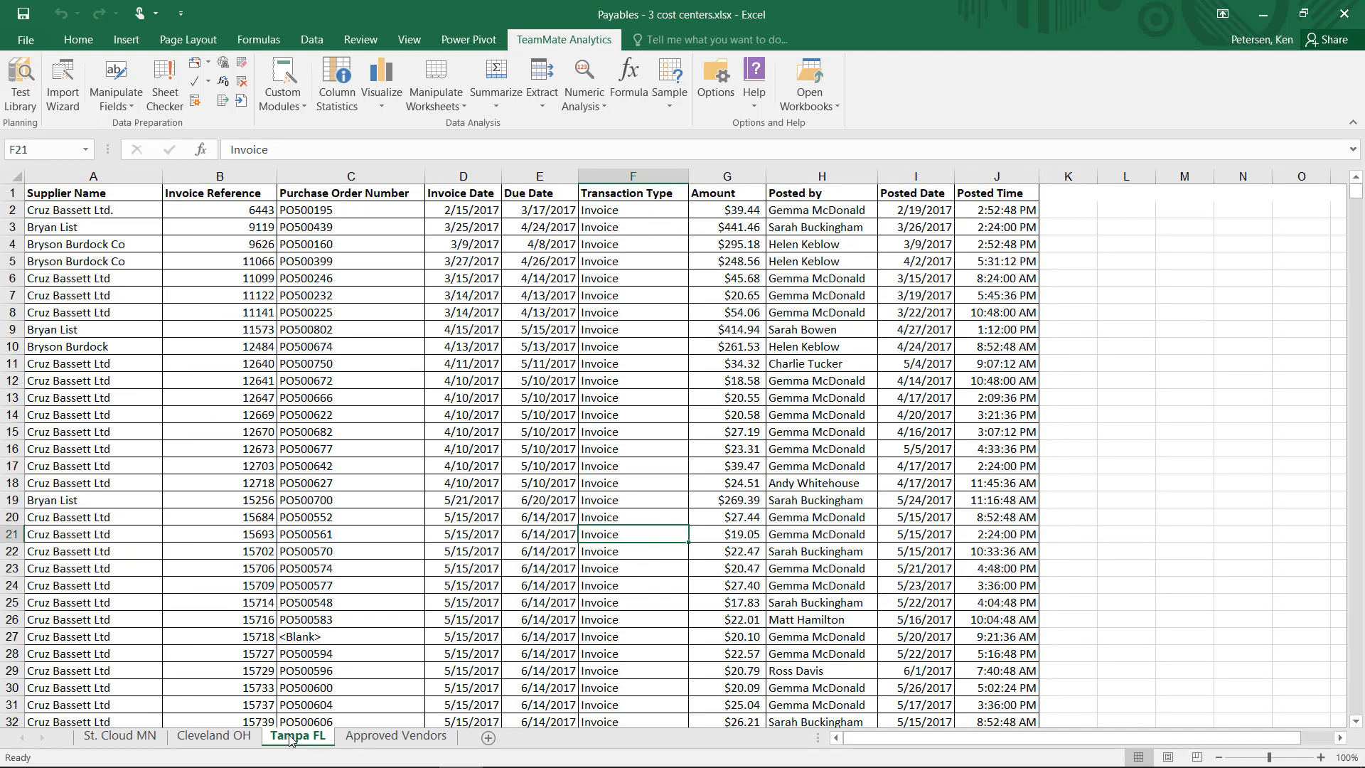
Sort the Tampa FL data by Supplier Name from A to Z.
{"action": "left_click", "coordinate": [312, 42]}
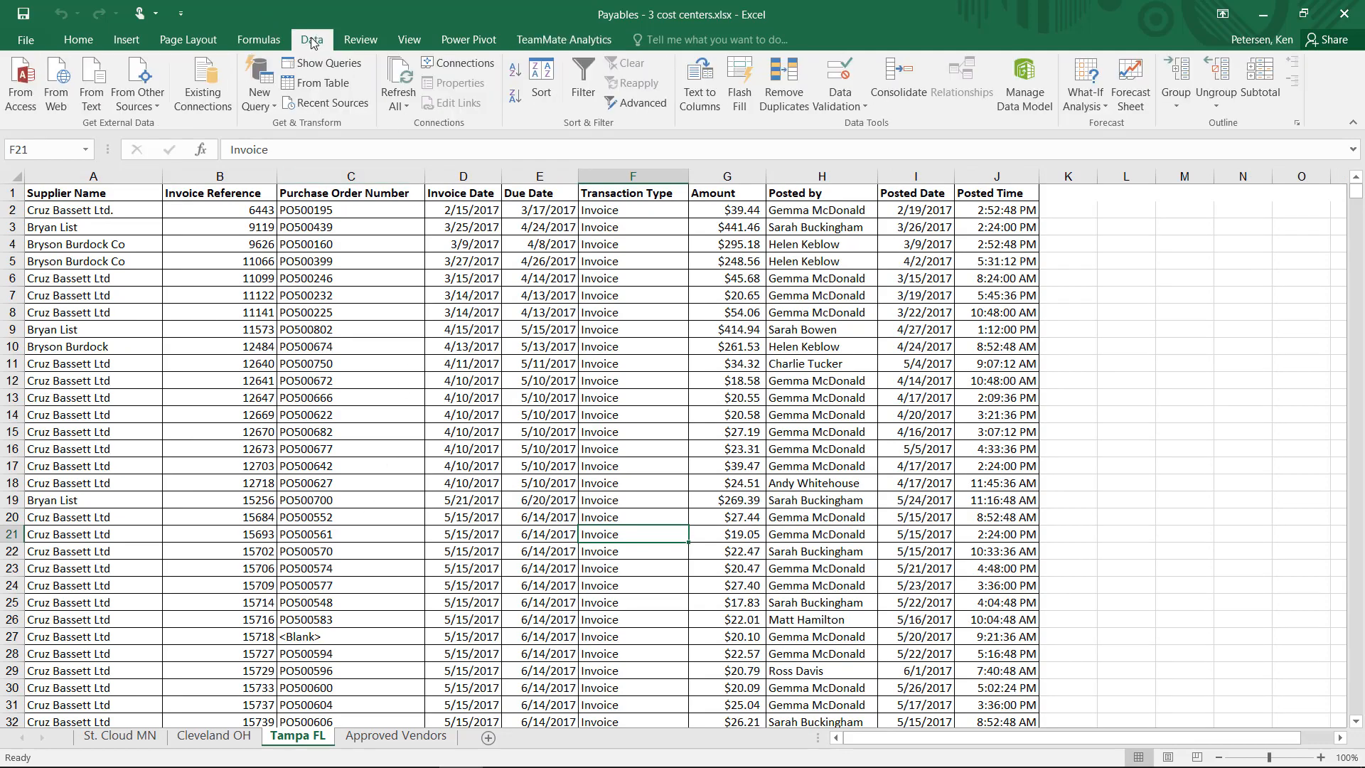
{"action": "left_click", "coordinate": [541, 82]}
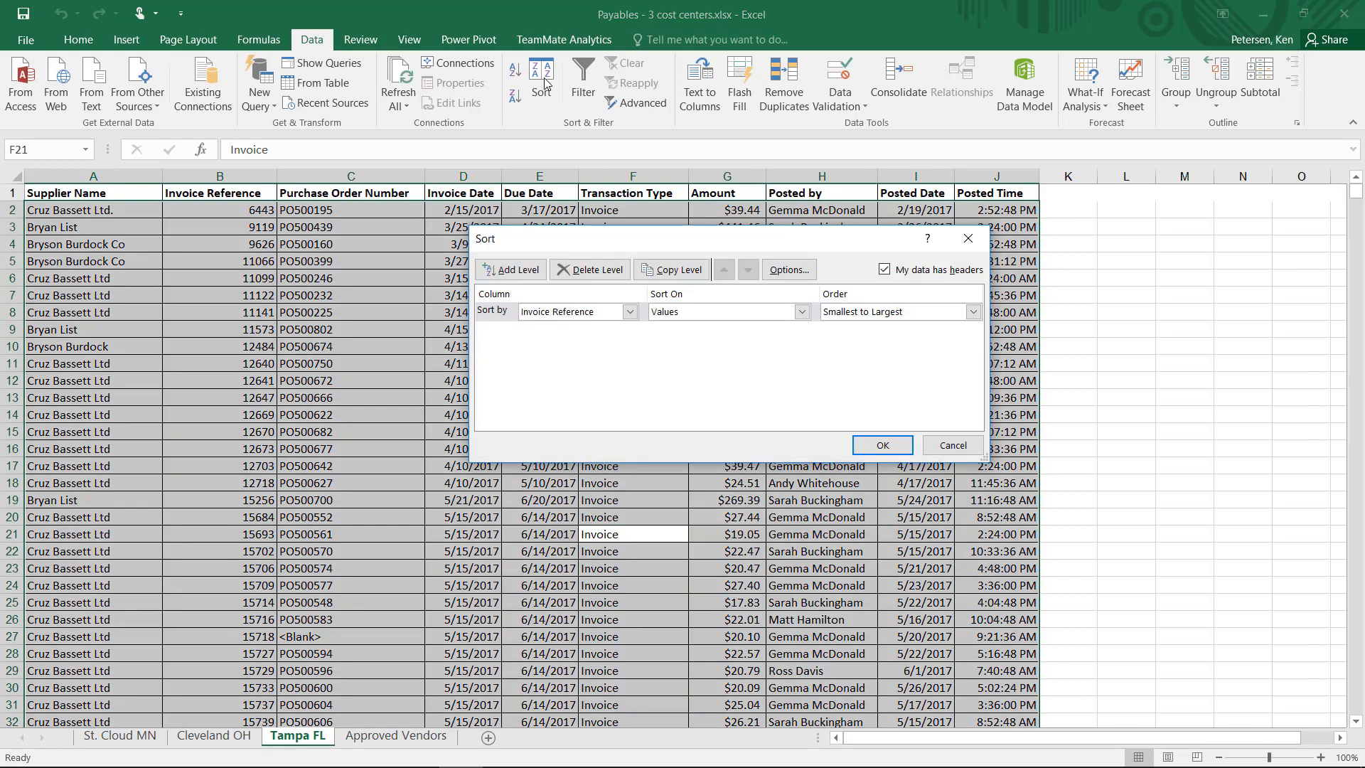
{"action": "left_click", "coordinate": [599, 312]}
{"action": "left_click", "coordinate": [600, 331]}
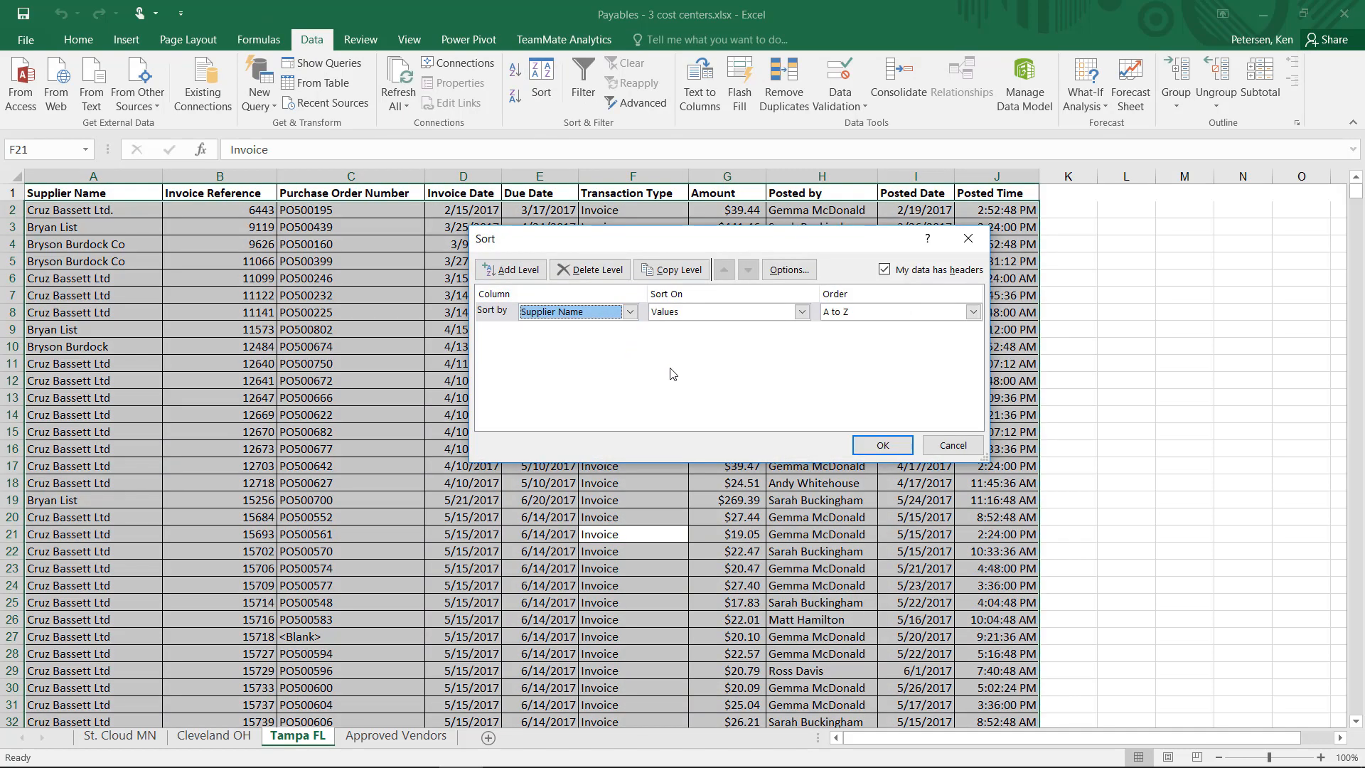
{"action": "left_click", "coordinate": [881, 445]}
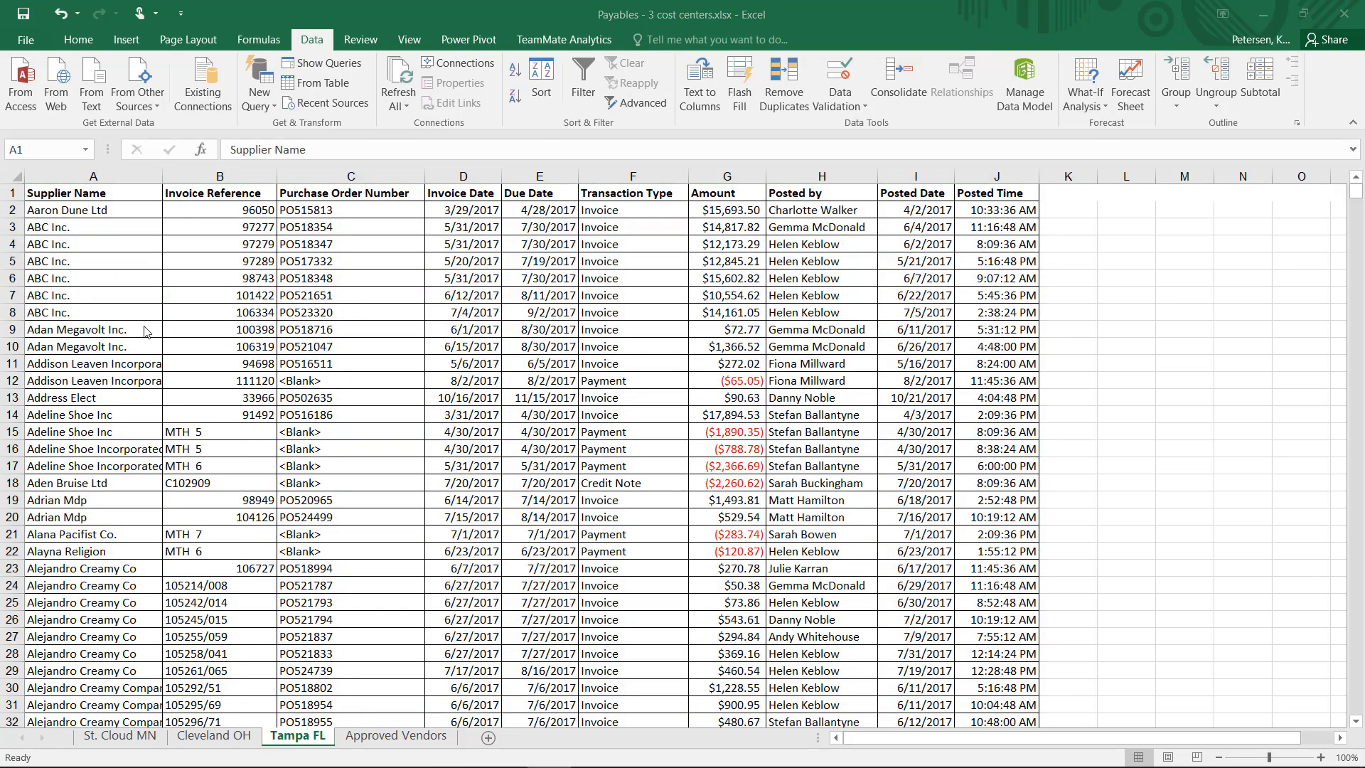
Examine the differently spelled Adeline Shoe and Alejandro Creamy entries in the Tampa FL sheet's Supplier Name column.
{"action": "left_click", "coordinate": [119, 415]}
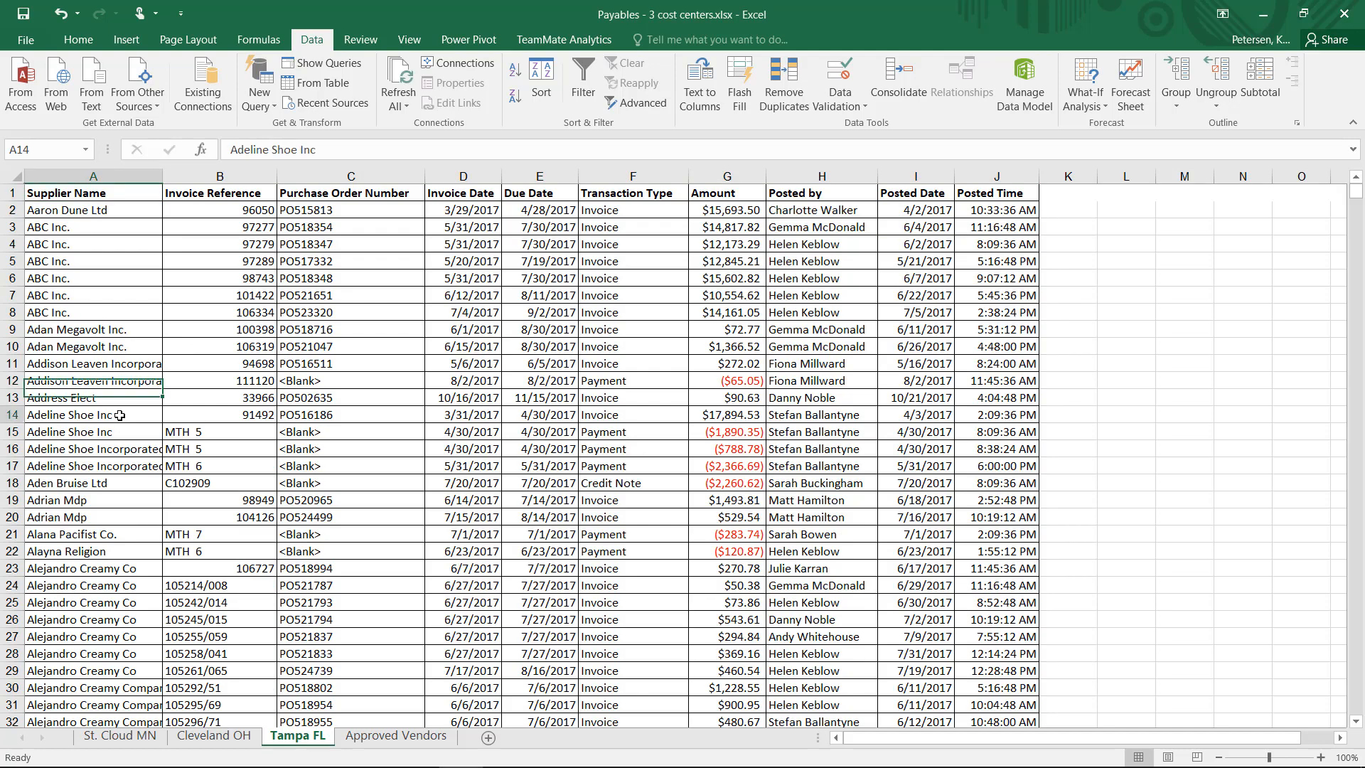
{"action": "left_click_drag", "start_coordinate": [119, 416], "coordinate": [111, 467]}
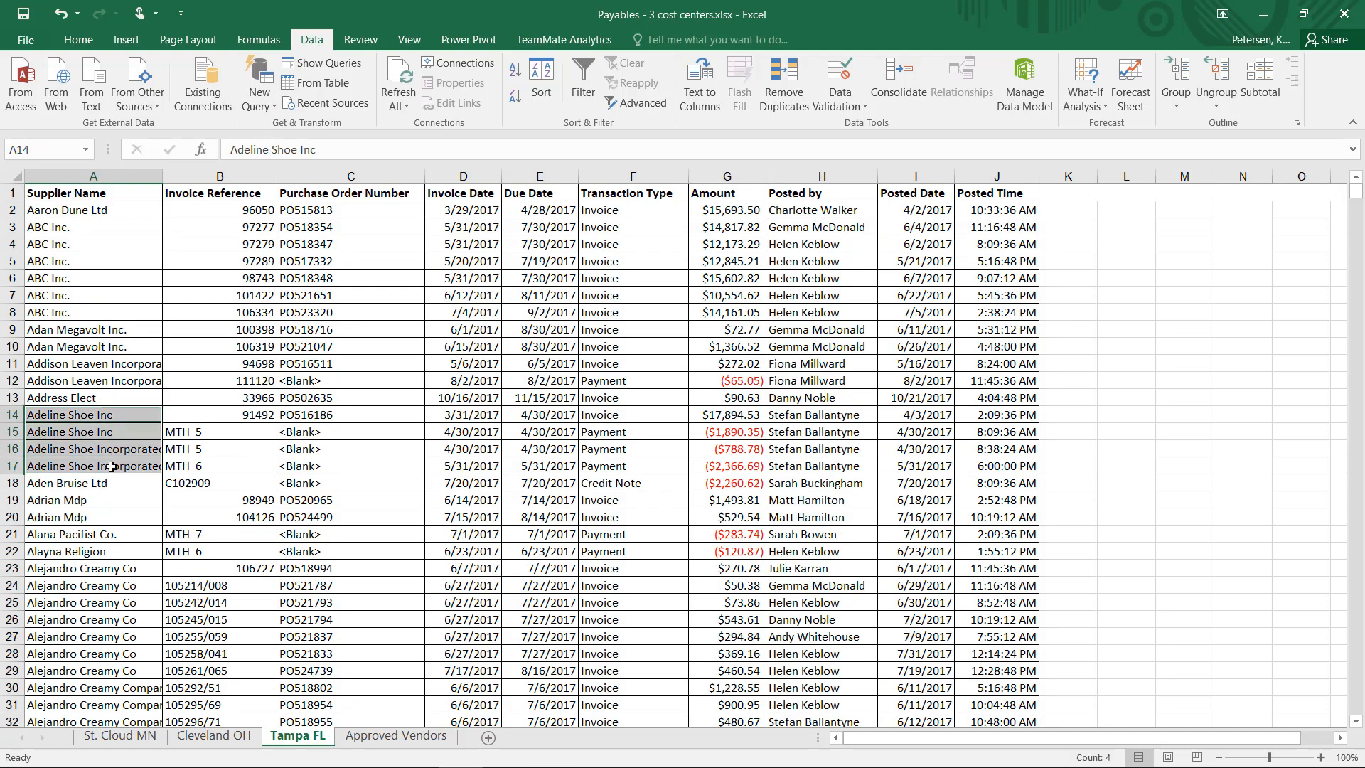
{"action": "left_click", "coordinate": [120, 569], "text": "ctrl"}
{"action": "left_click_drag", "start_coordinate": [120, 569], "coordinate": [104, 715]}
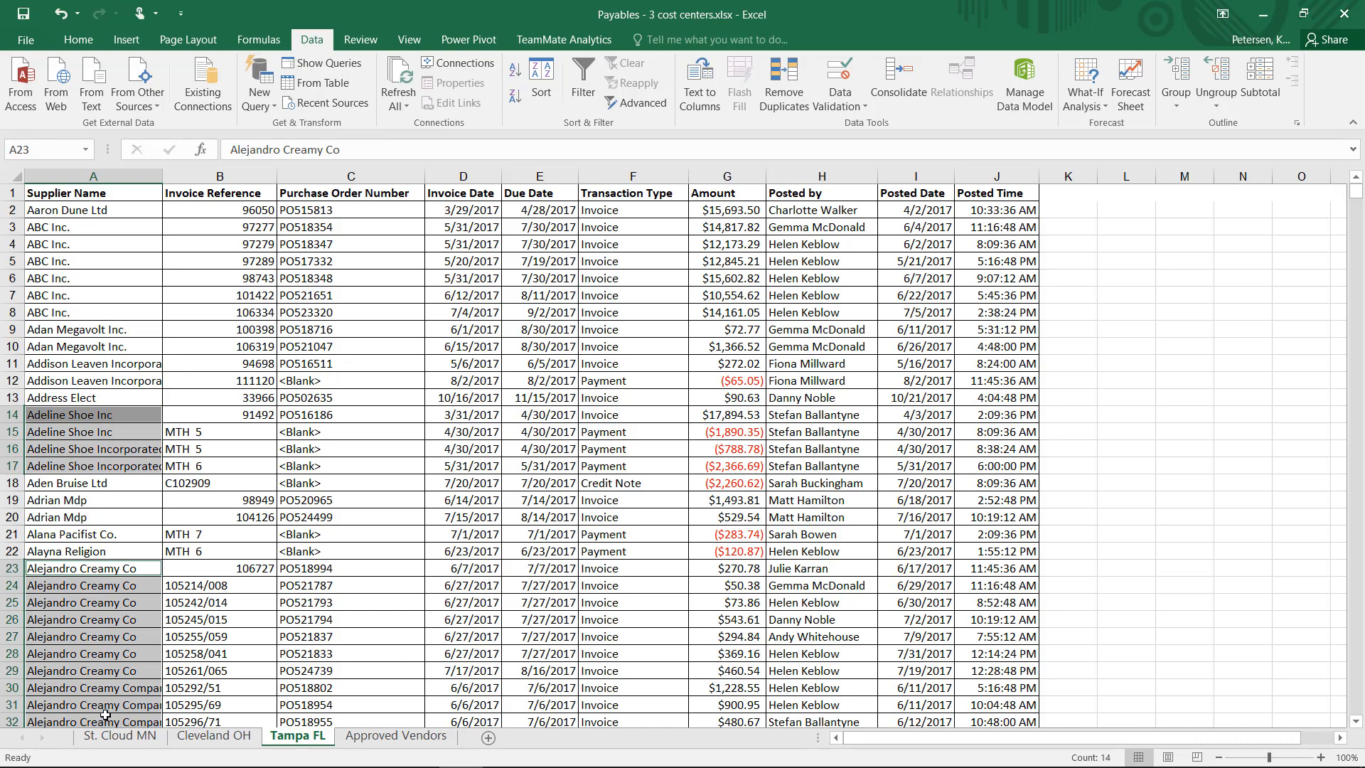
{"action": "left_click", "coordinate": [138, 689]}
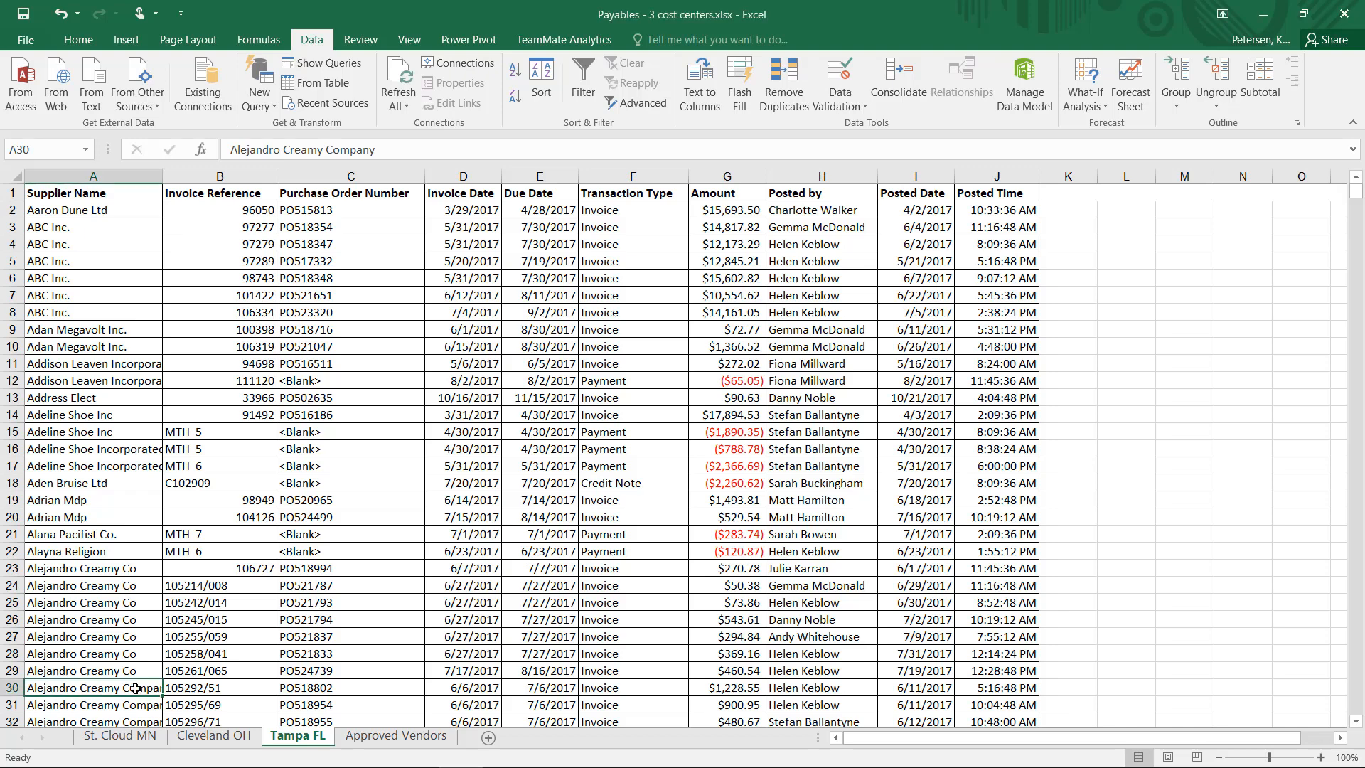
Append the St. Cloud MN, Cleveland OH and Tampa FL worksheets into one sheet with TeamMate Analytics.
{"action": "left_click", "coordinate": [546, 43]}
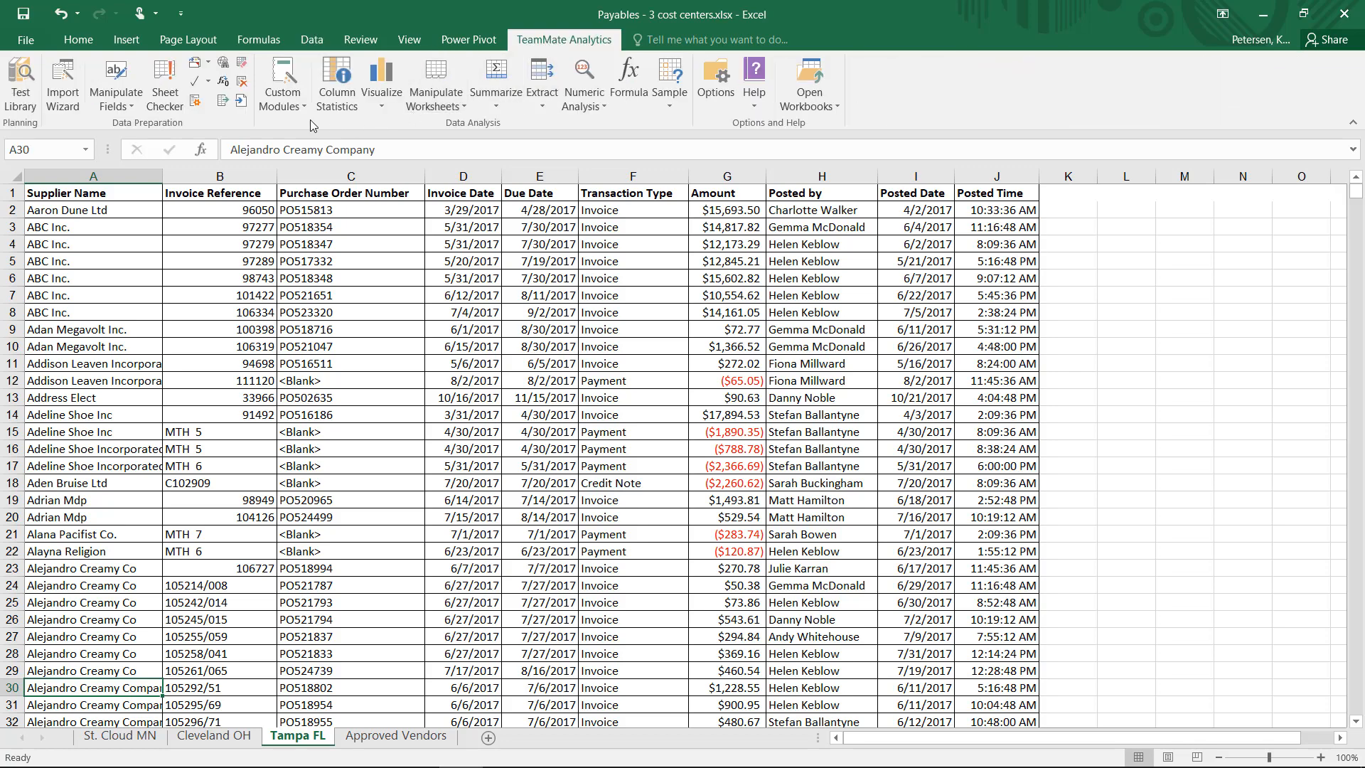
{"action": "left_click", "coordinate": [428, 105]}
{"action": "left_click", "coordinate": [458, 155]}
{"action": "left_click", "coordinate": [226, 198]}
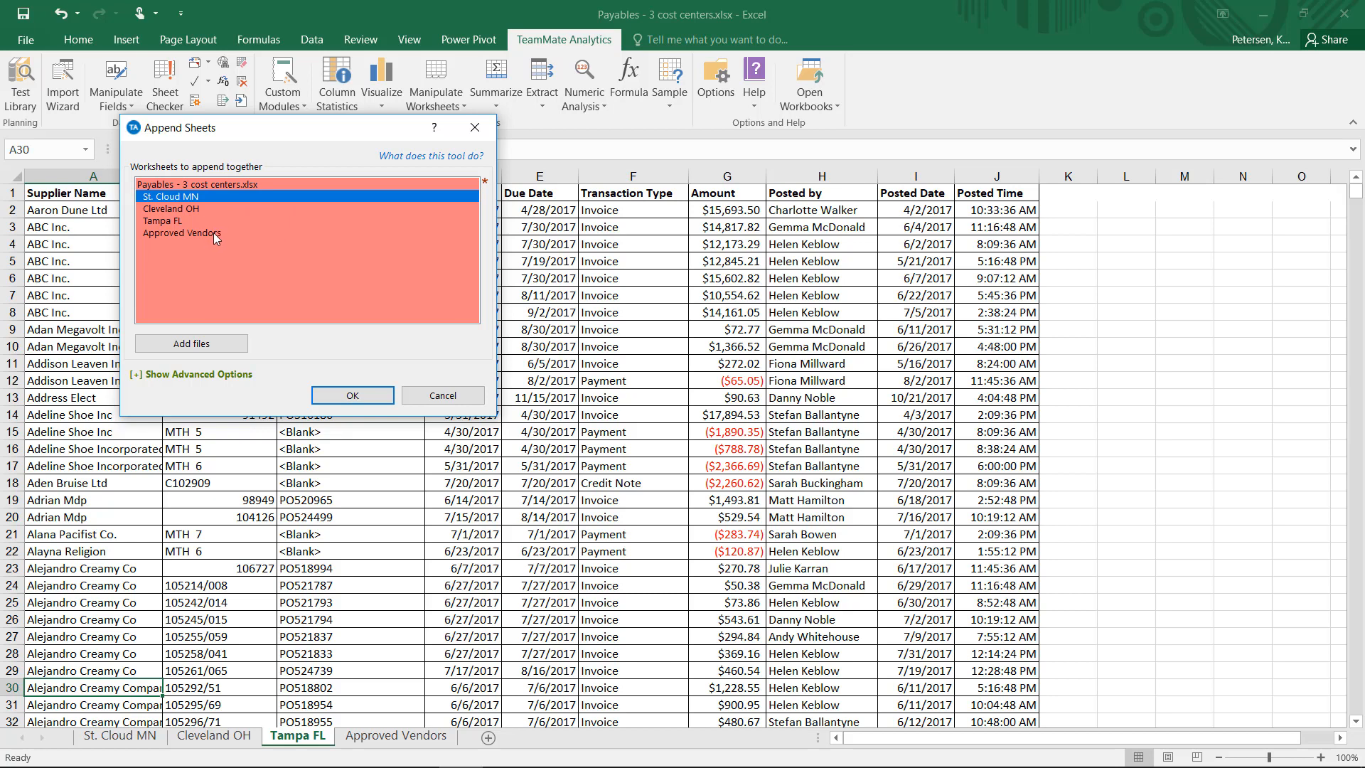
{"action": "left_click", "coordinate": [199, 223], "text": "shift"}
{"action": "left_click", "coordinate": [369, 395]}
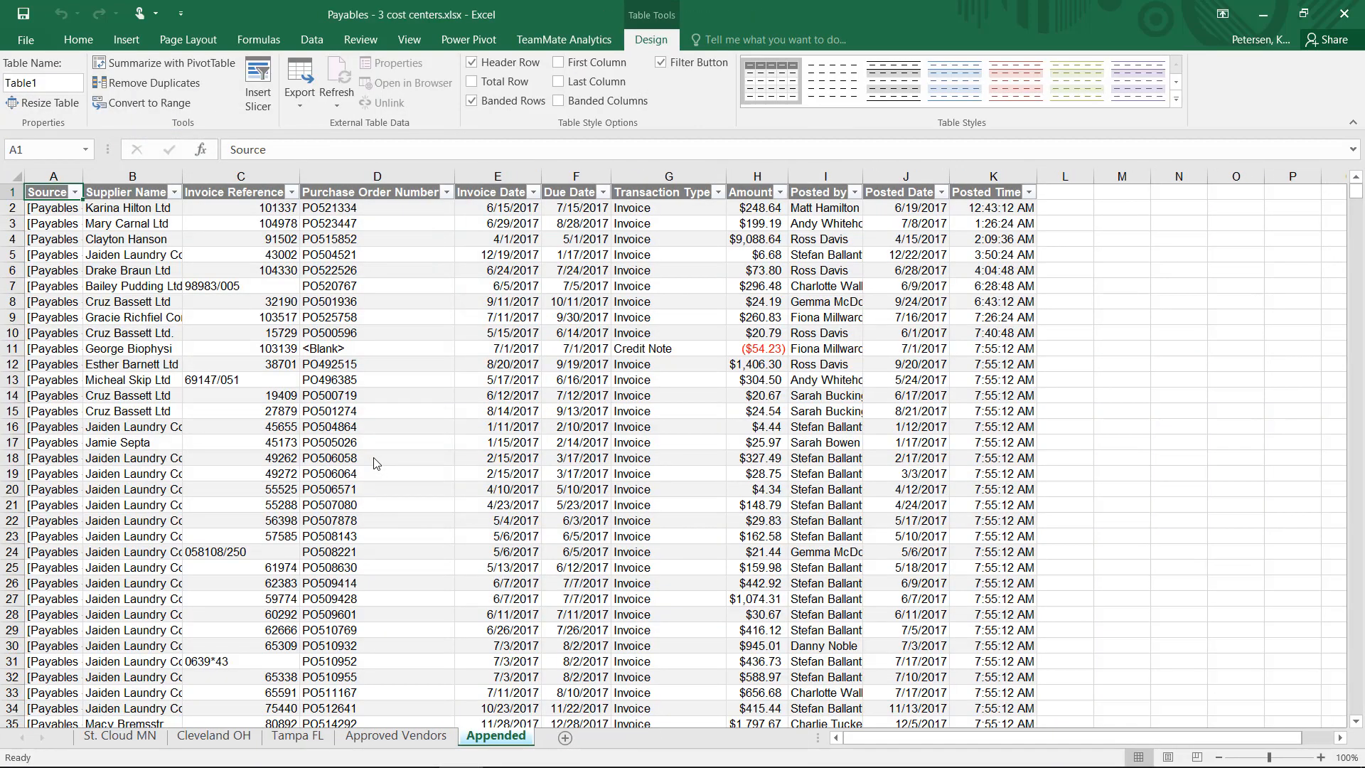
Rename the appended worksheet as All Transactions.
{"action": "right_click", "coordinate": [505, 739]}
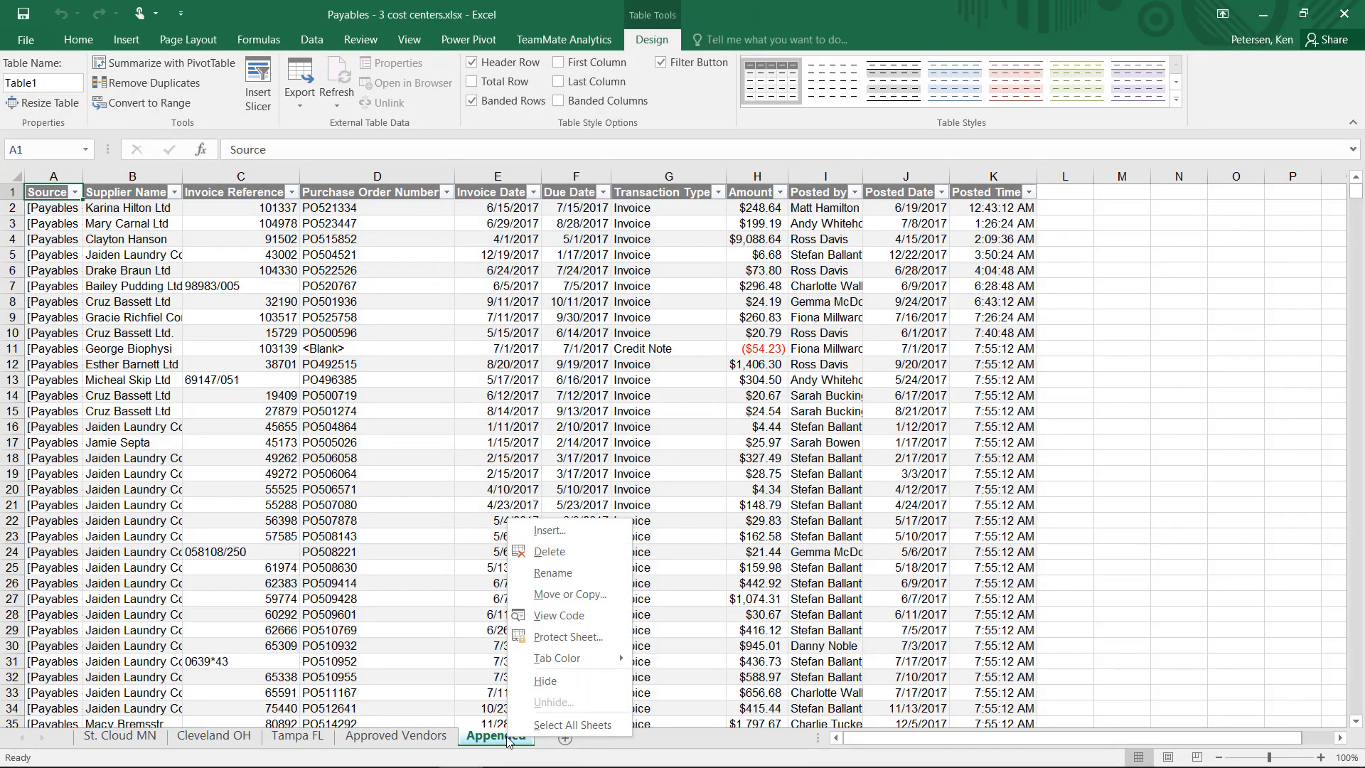
{"action": "left_click", "coordinate": [559, 570]}
{"action": "type", "text": "All"}
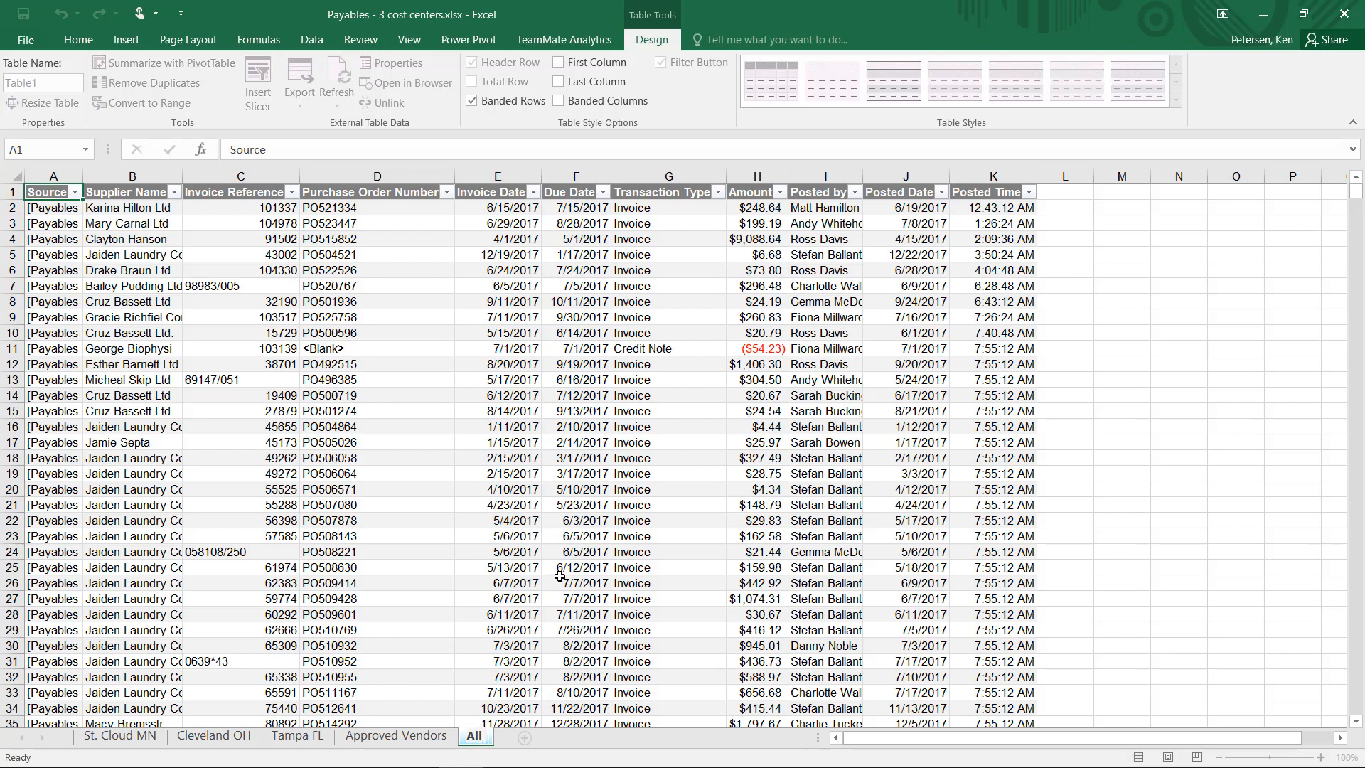
{"action": "type", "text": " Transactions"}
{"action": "key", "text": "Return"}
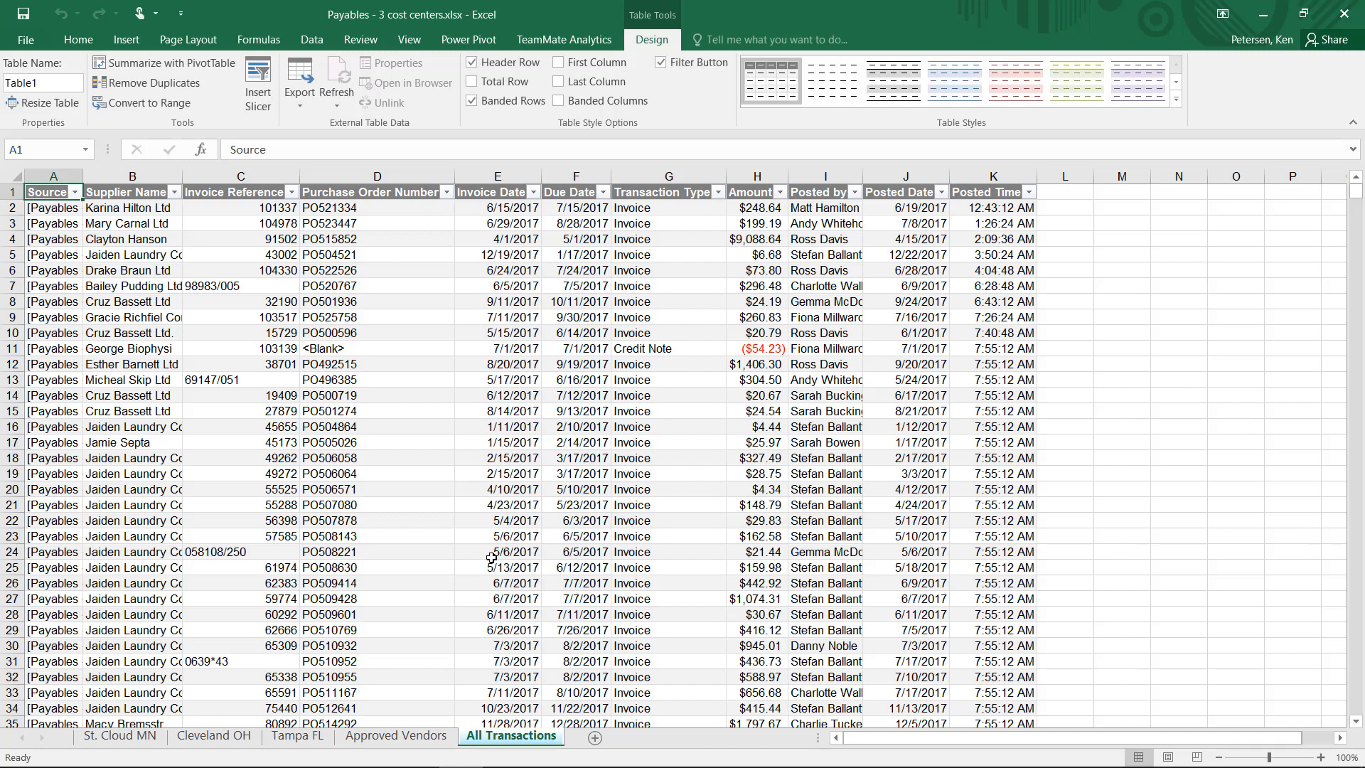
Sort the All Transactions table by Supplier Name from A to Z.
{"action": "left_click", "coordinate": [174, 192]}
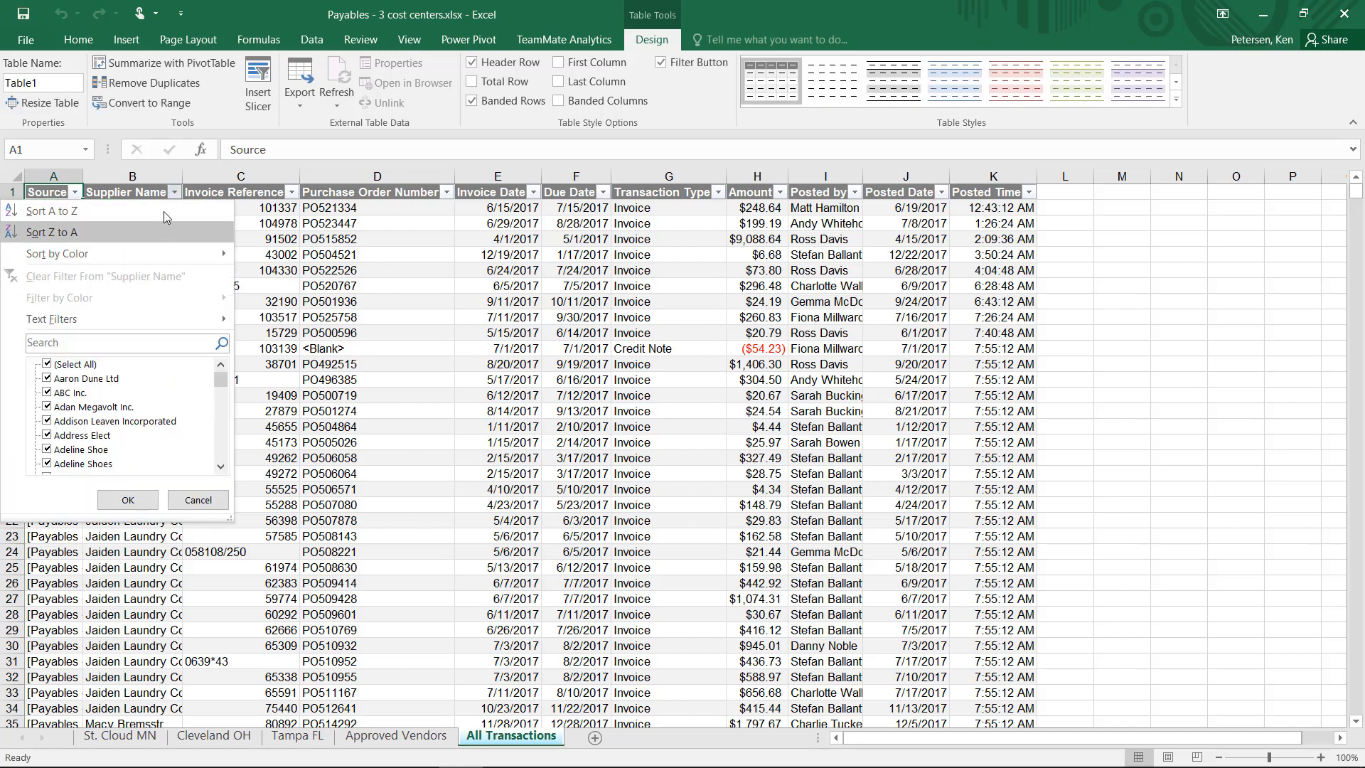
{"action": "left_click", "coordinate": [167, 212]}
{"action": "left_click", "coordinate": [140, 285]}
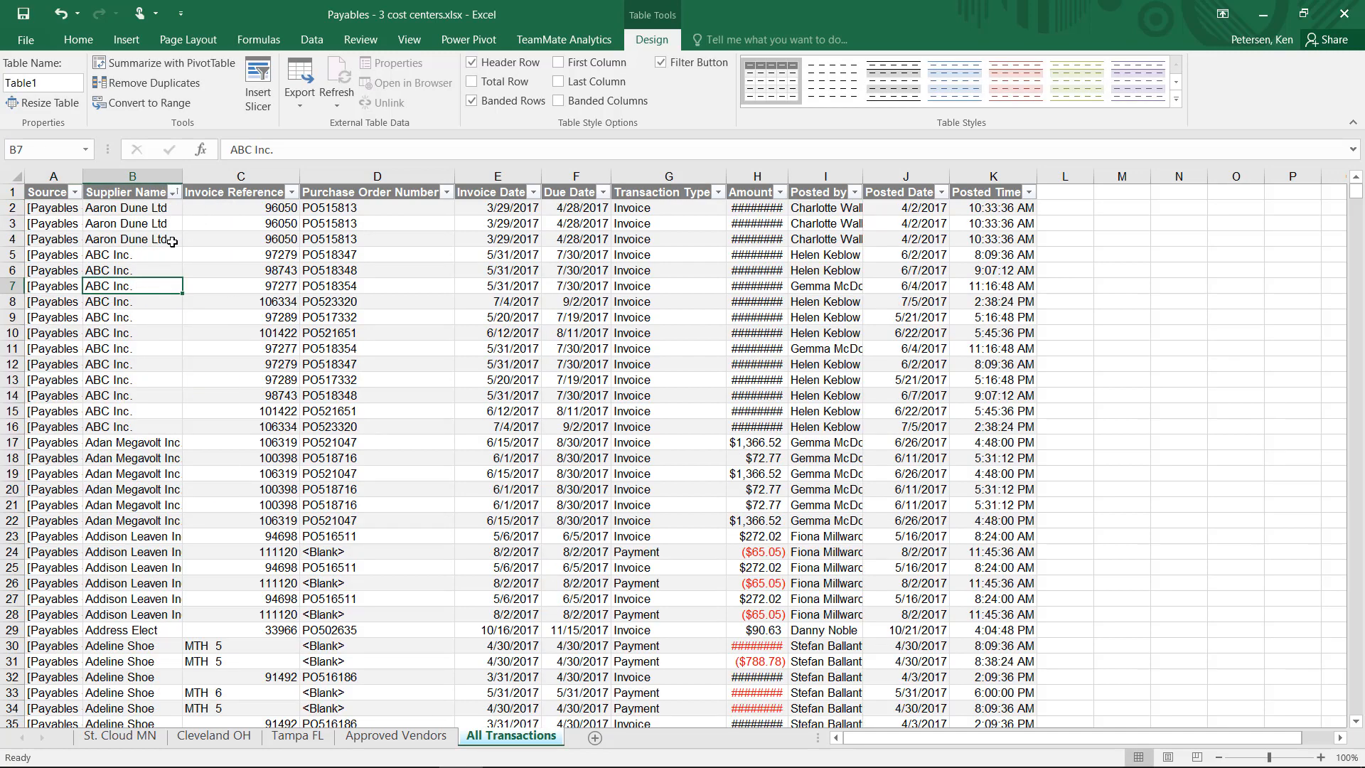
Find "fictional supplies" in the All Transactions sheet and widen the Supplier Name column to fit the full names.
{"action": "key", "text": "ctrl+f"}
{"action": "type", "text": "Fictional supplies"}
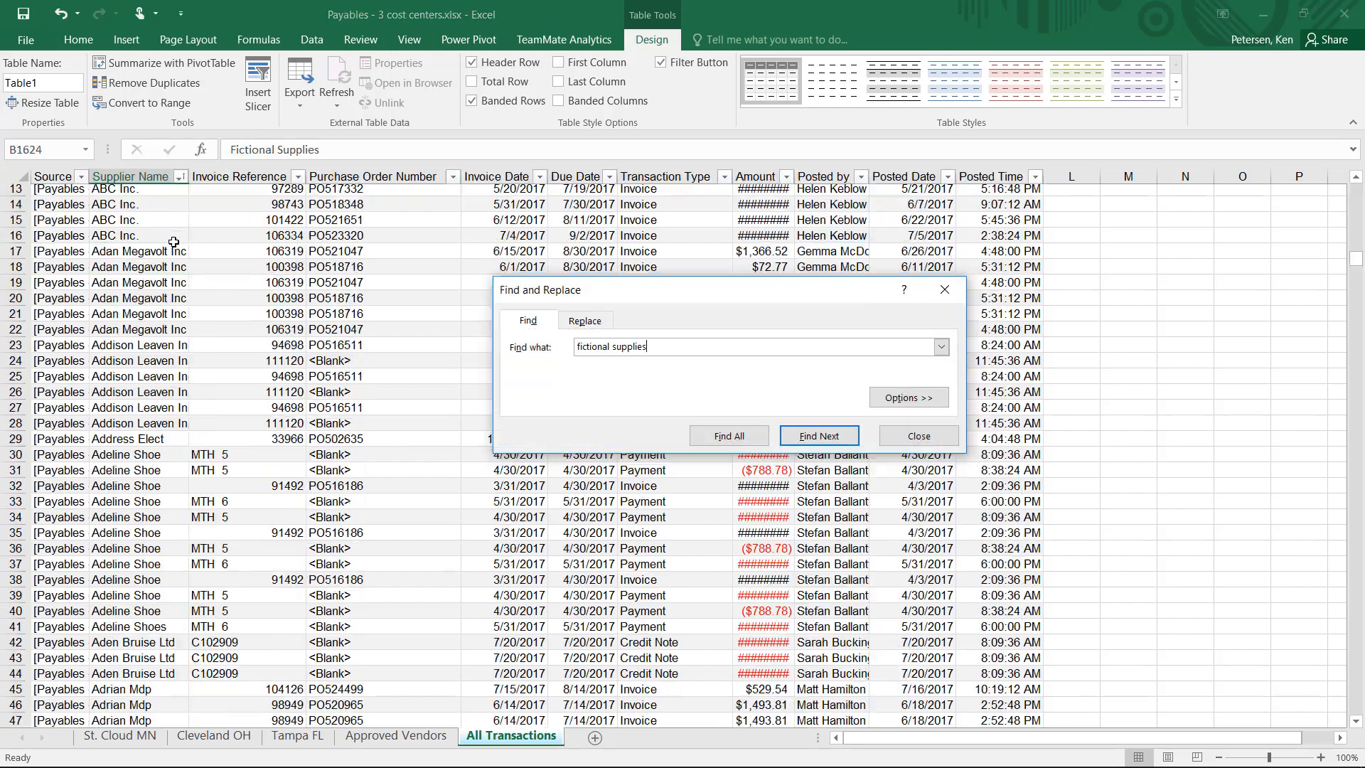
{"action": "key", "text": "Return"}
{"action": "key", "text": "Escape"}
{"action": "left_click_drag", "start_coordinate": [191, 174], "coordinate": [307, 177]}
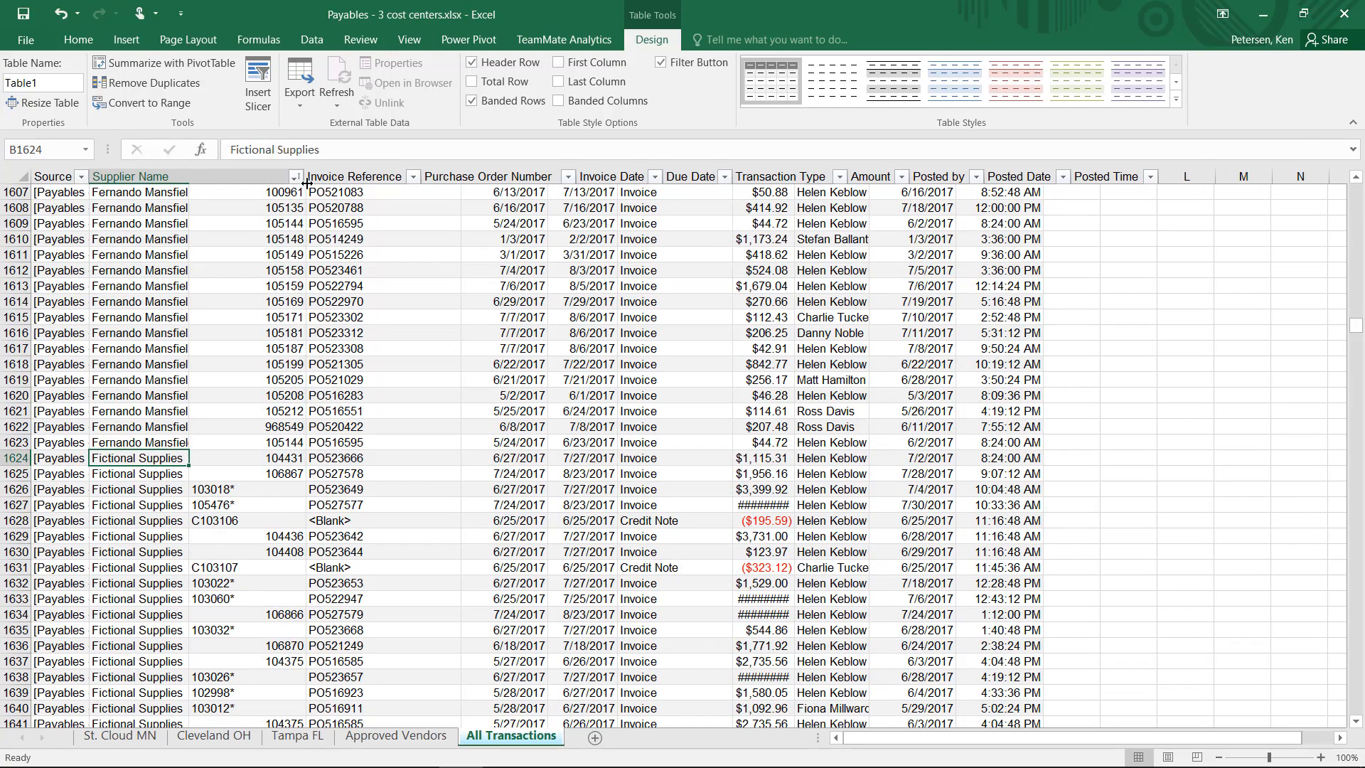
Compare the Fictional Supplies name variants with Inc, Inc. and Incorporated endings in the Supplier Name column.
{"action": "key", "text": "Page_Down"}
{"action": "left_click", "coordinate": [202, 440]}
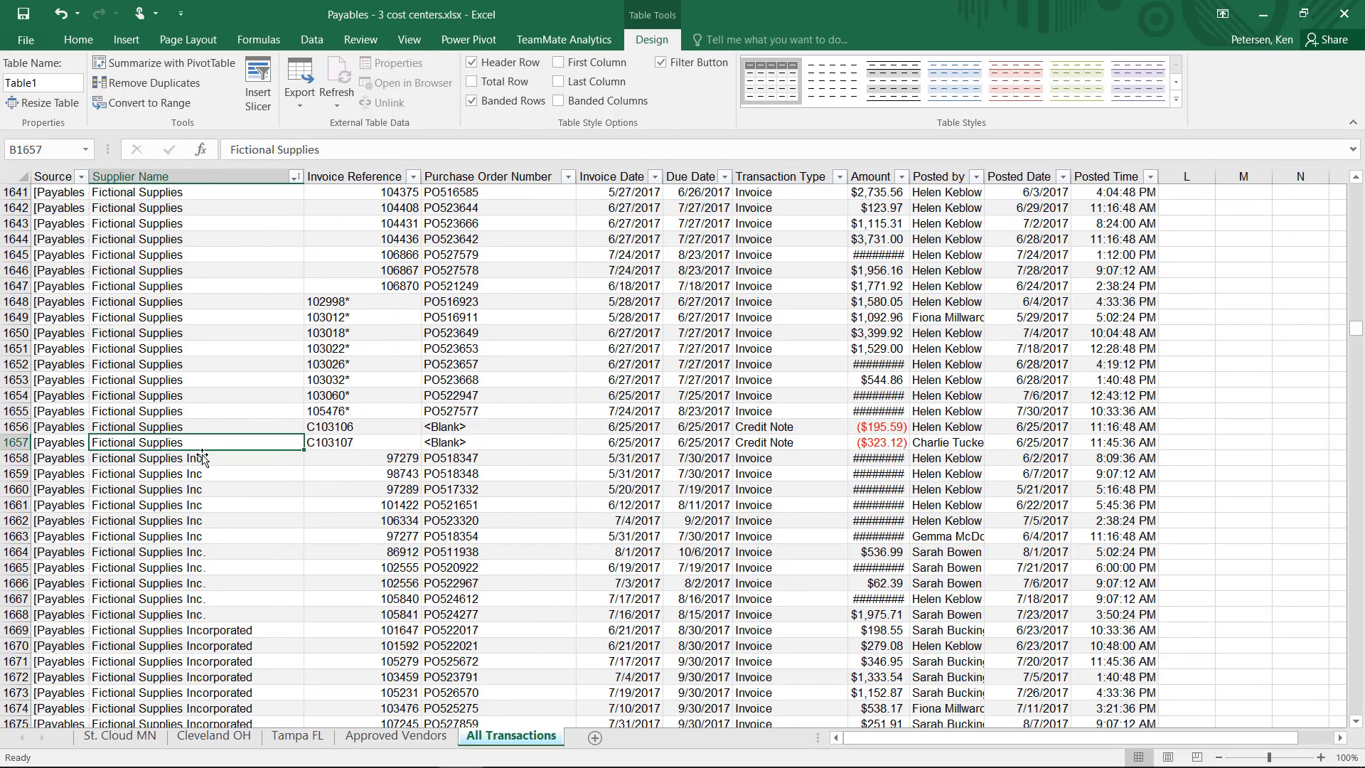
{"action": "left_click", "coordinate": [204, 458]}
{"action": "left_click", "coordinate": [225, 553]}
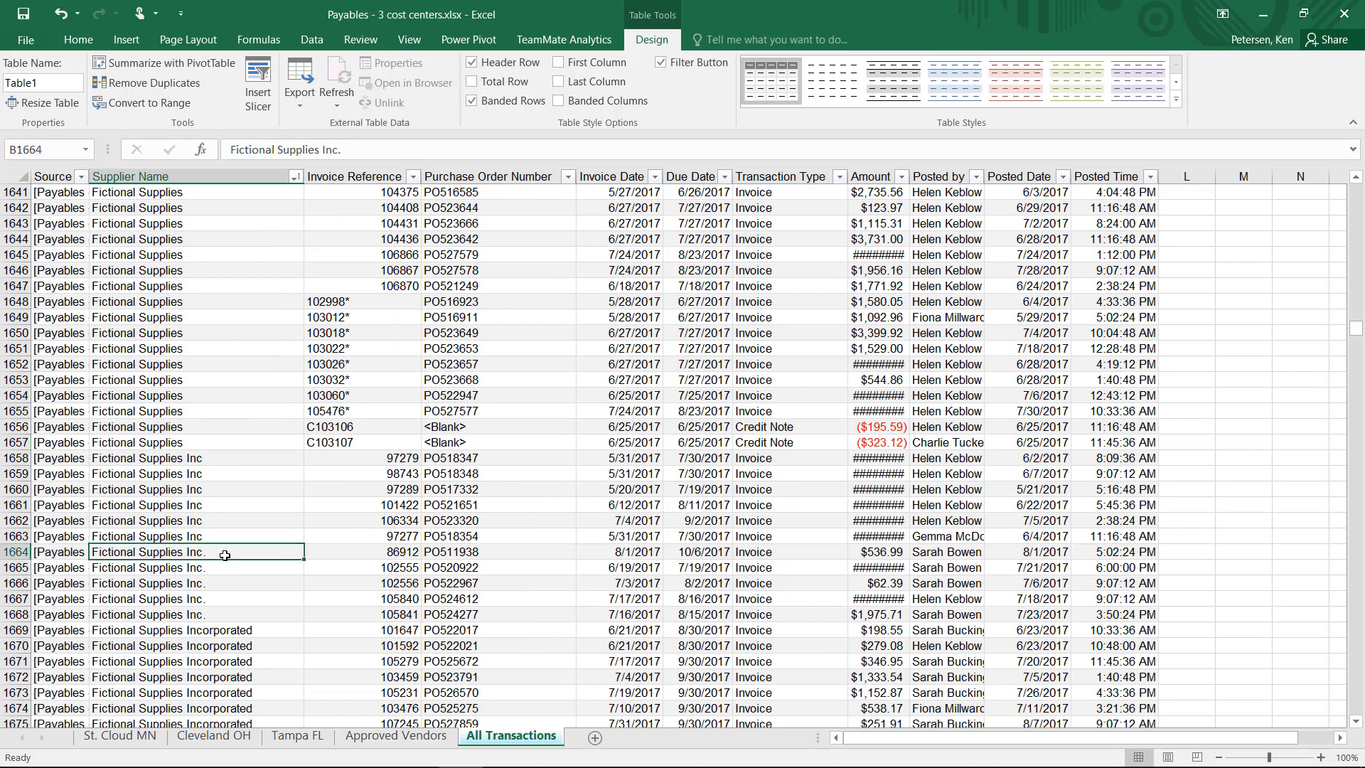
{"action": "left_click", "coordinate": [246, 630]}
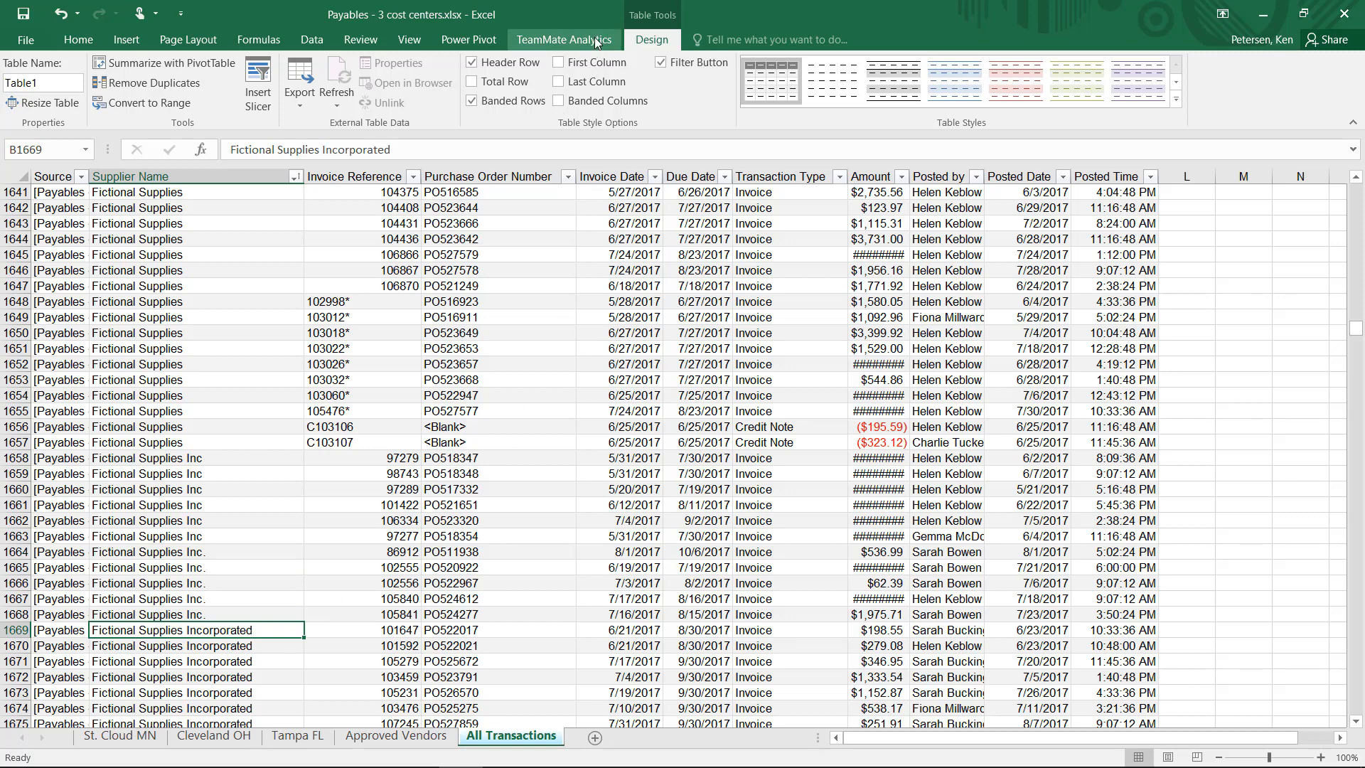
Review the Company Abbreviations normalization list in the TeamMate Analytics options, leaving the options unchanged.
{"action": "left_click", "coordinate": [564, 40]}
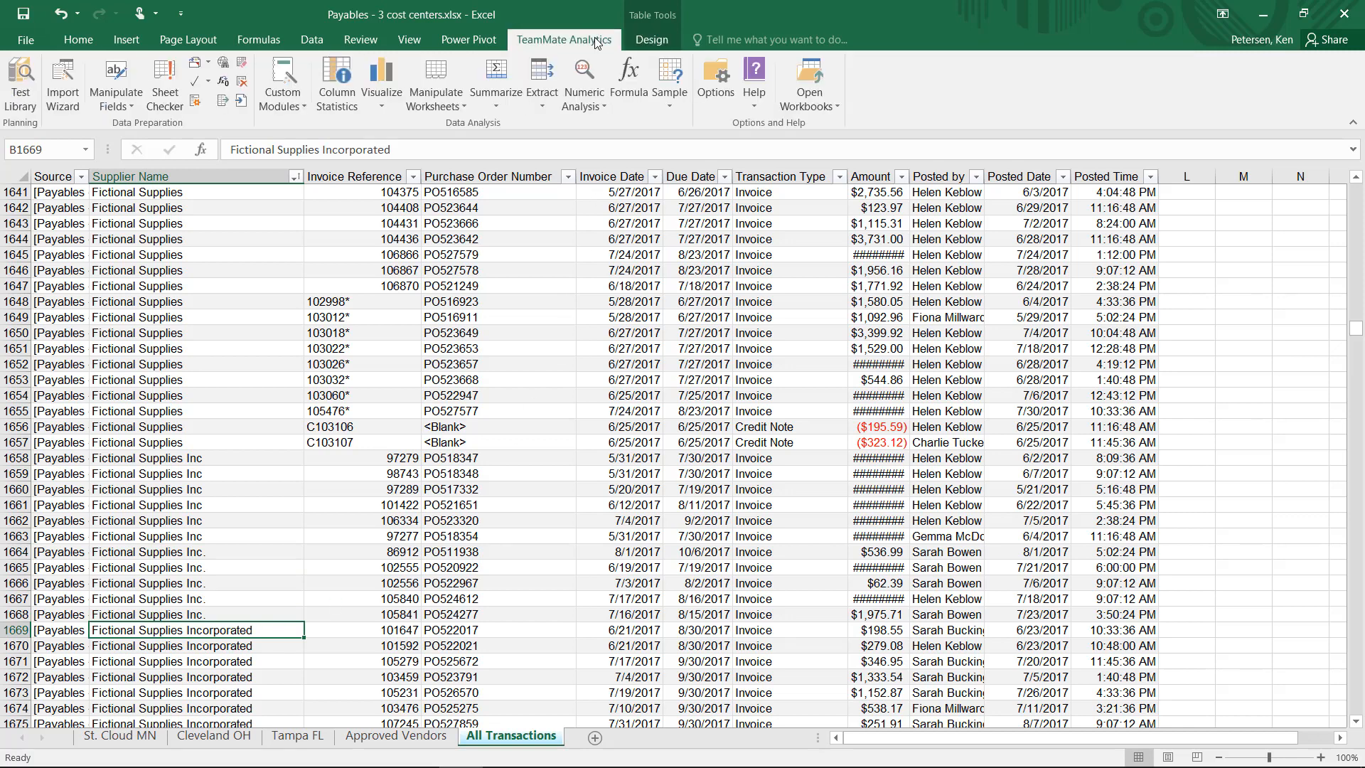
{"action": "left_click", "coordinate": [716, 81]}
{"action": "left_click", "coordinate": [777, 223]}
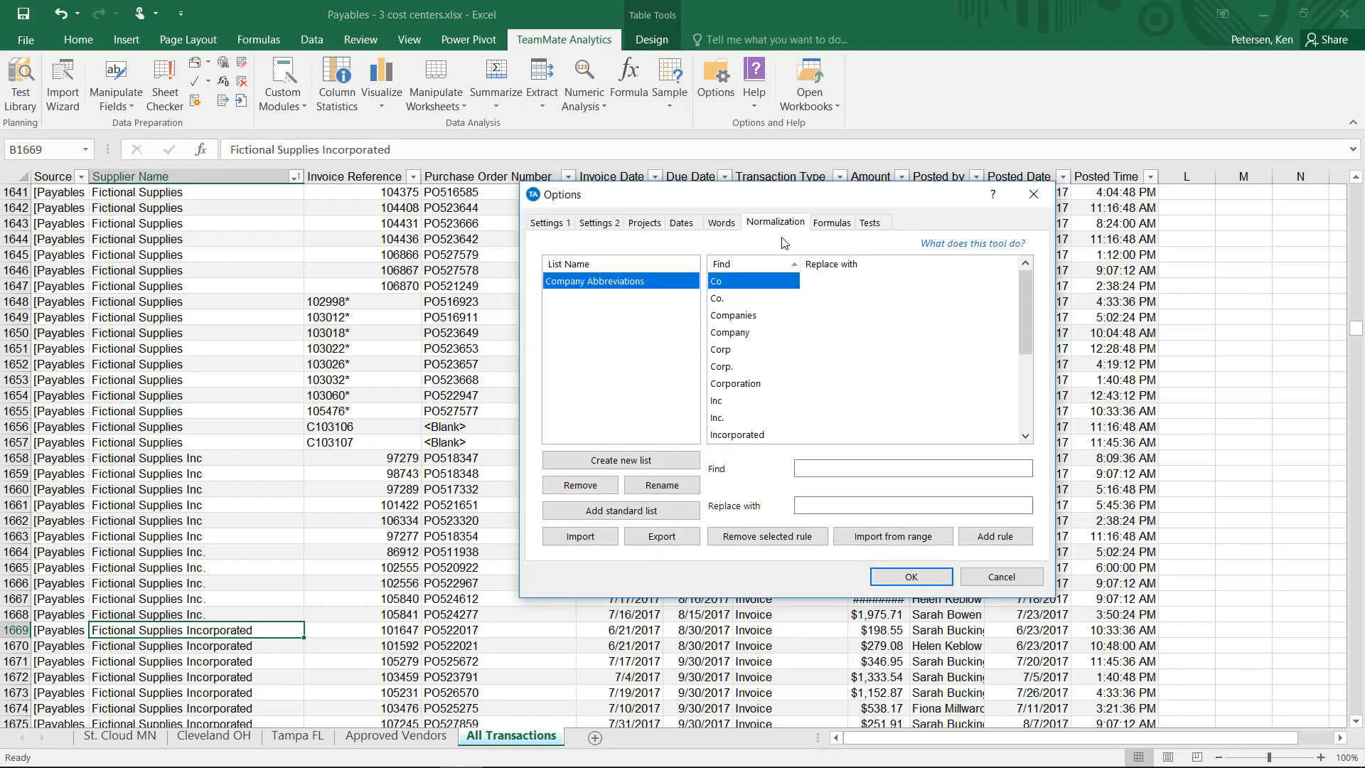
{"action": "left_click", "coordinate": [1009, 576]}
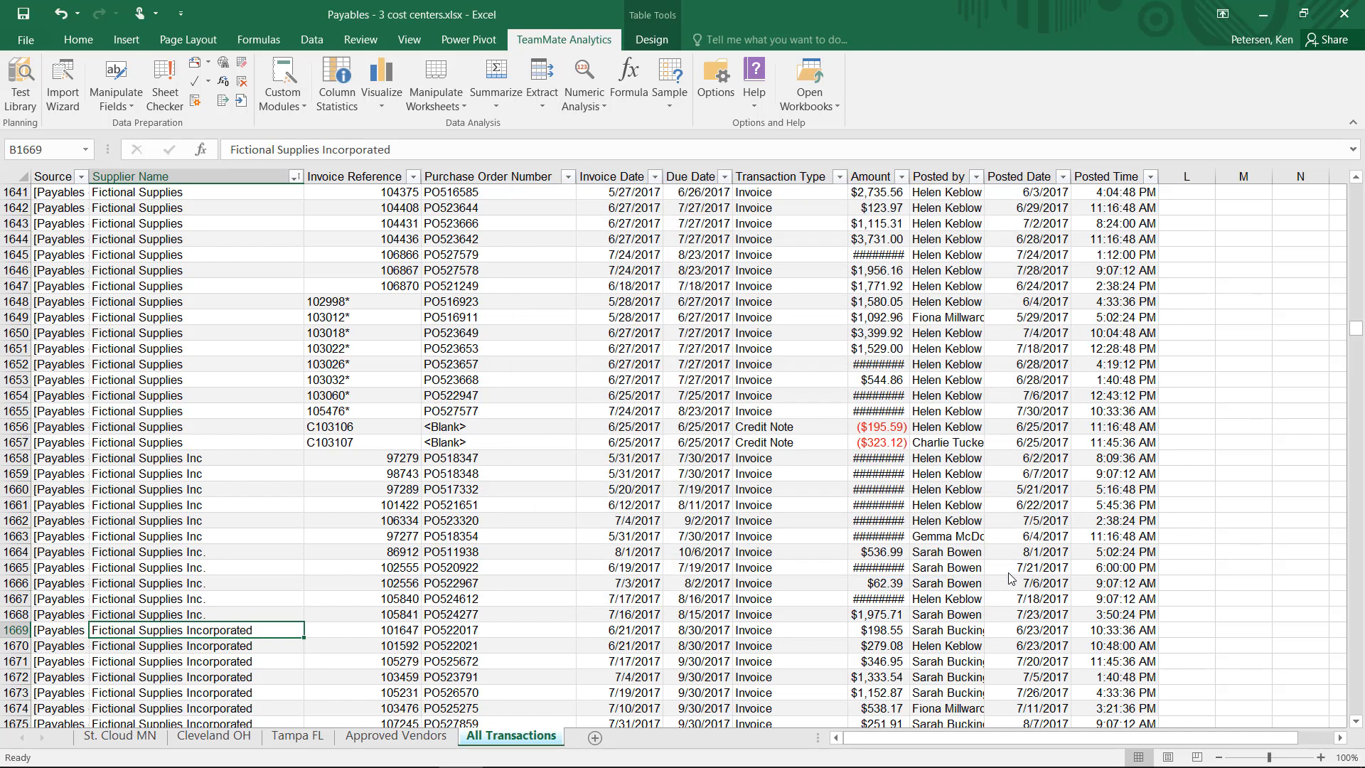
Normalize the Supplier Name column by substituting whole words only, using the Company Abbreviations list.
{"action": "left_click", "coordinate": [131, 97]}
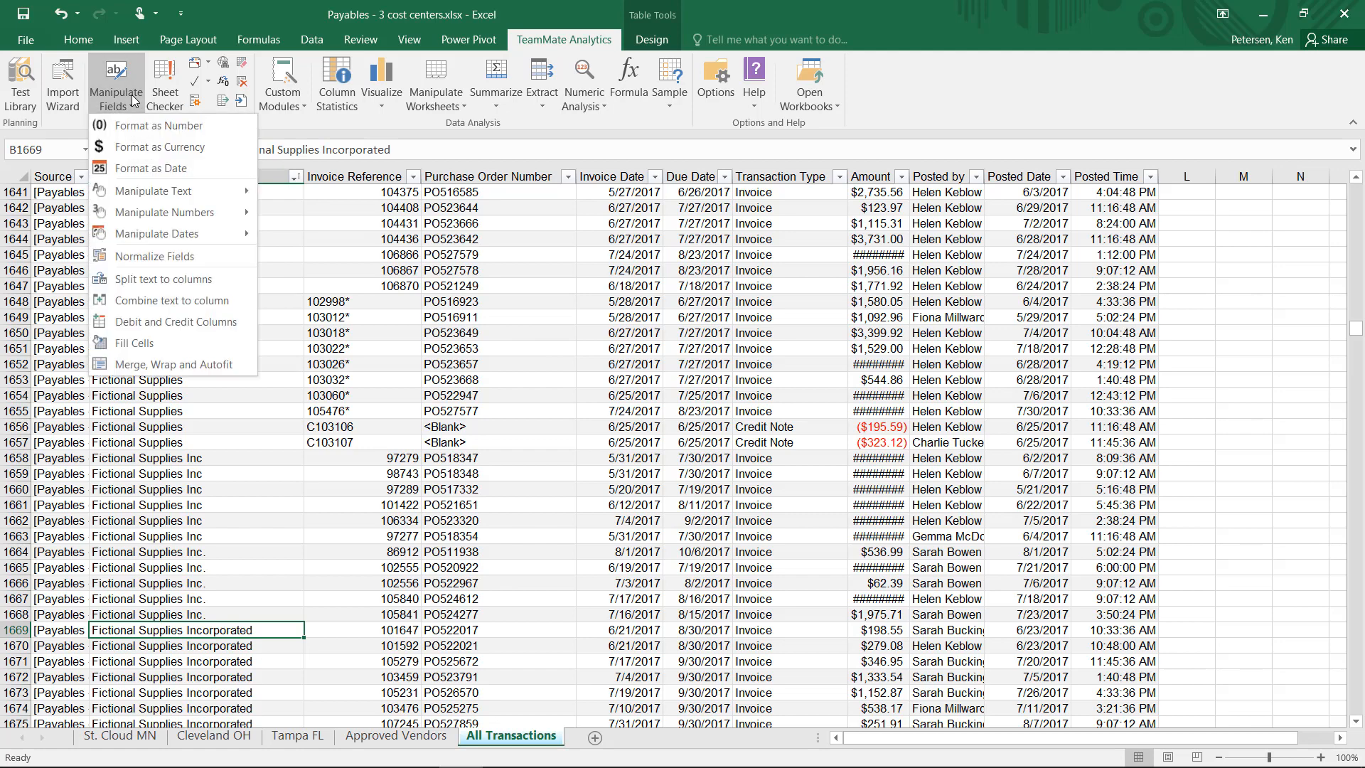
{"action": "left_click", "coordinate": [168, 256]}
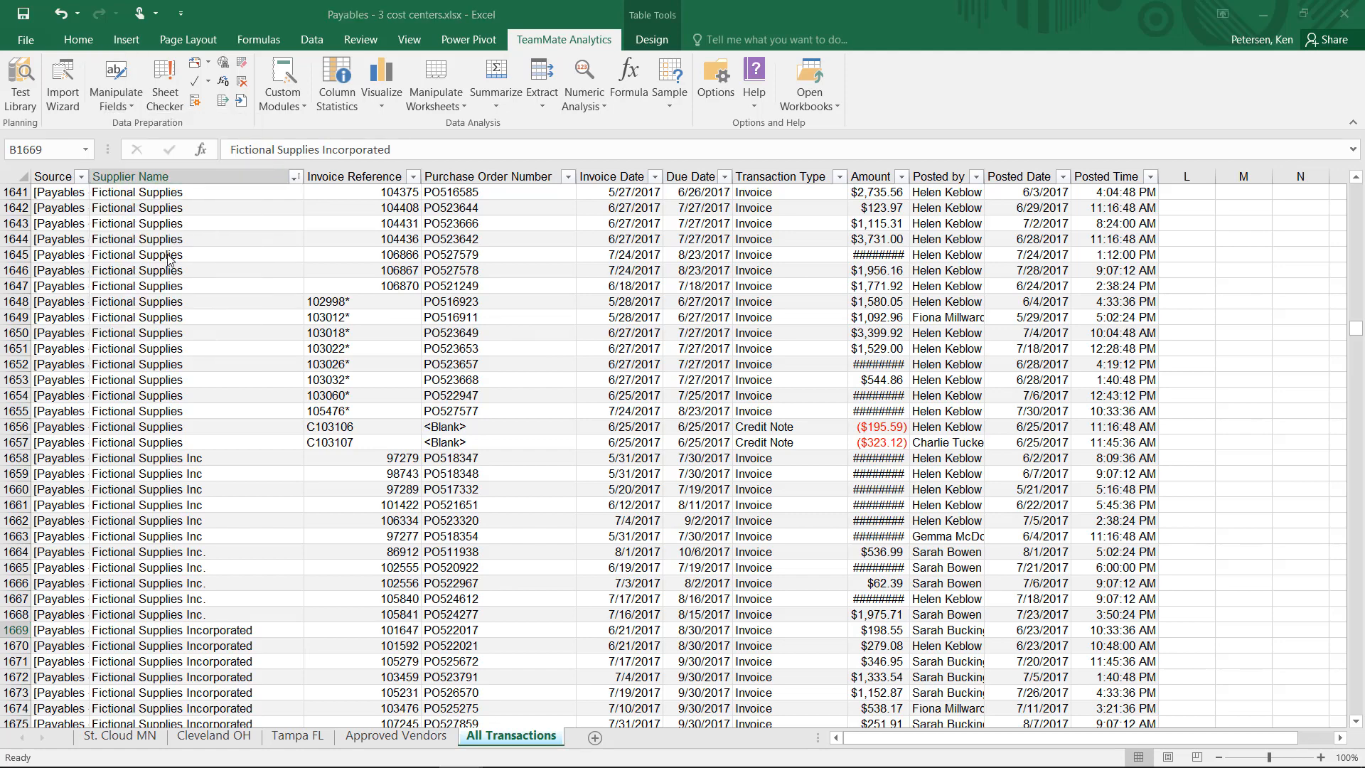
{"action": "left_click", "coordinate": [762, 237]}
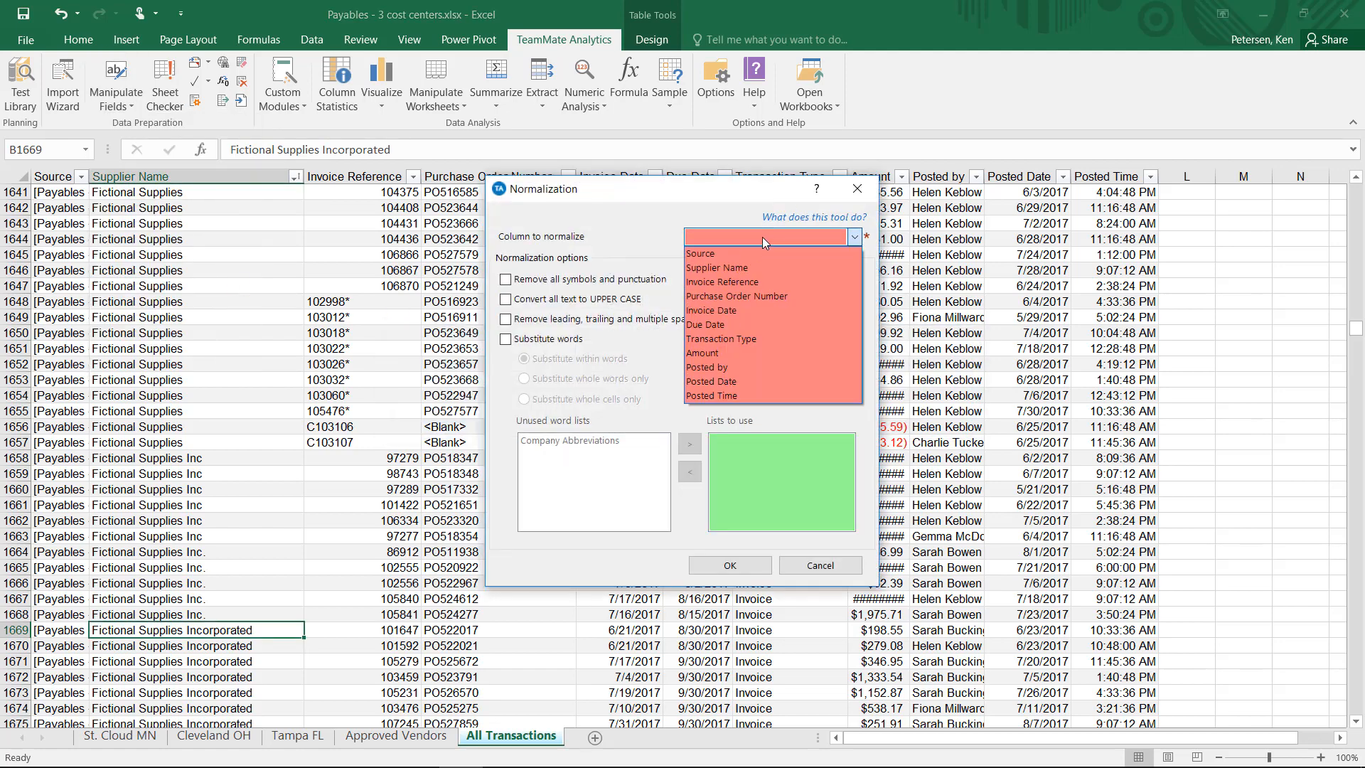
{"action": "left_click", "coordinate": [750, 269]}
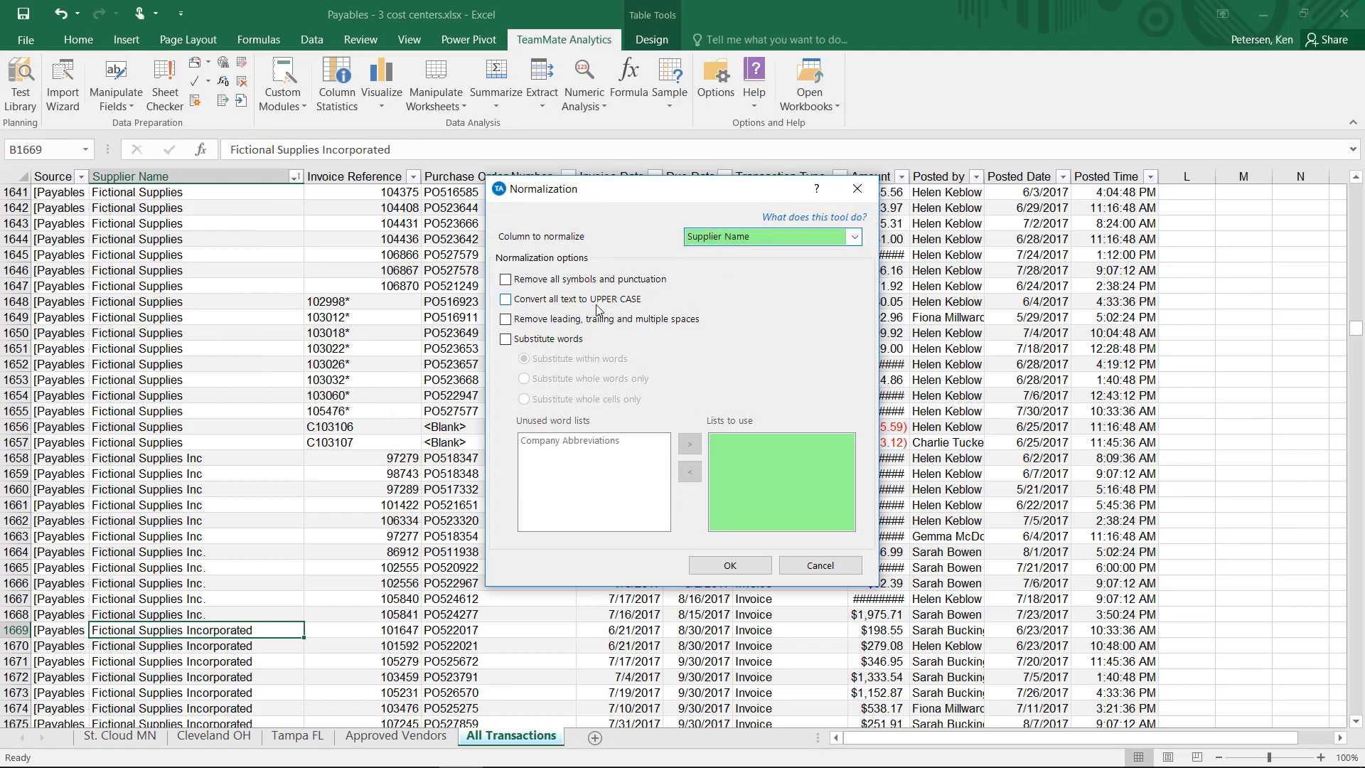
{"action": "left_click", "coordinate": [544, 340]}
{"action": "left_click", "coordinate": [555, 381]}
{"action": "left_click", "coordinate": [577, 440]}
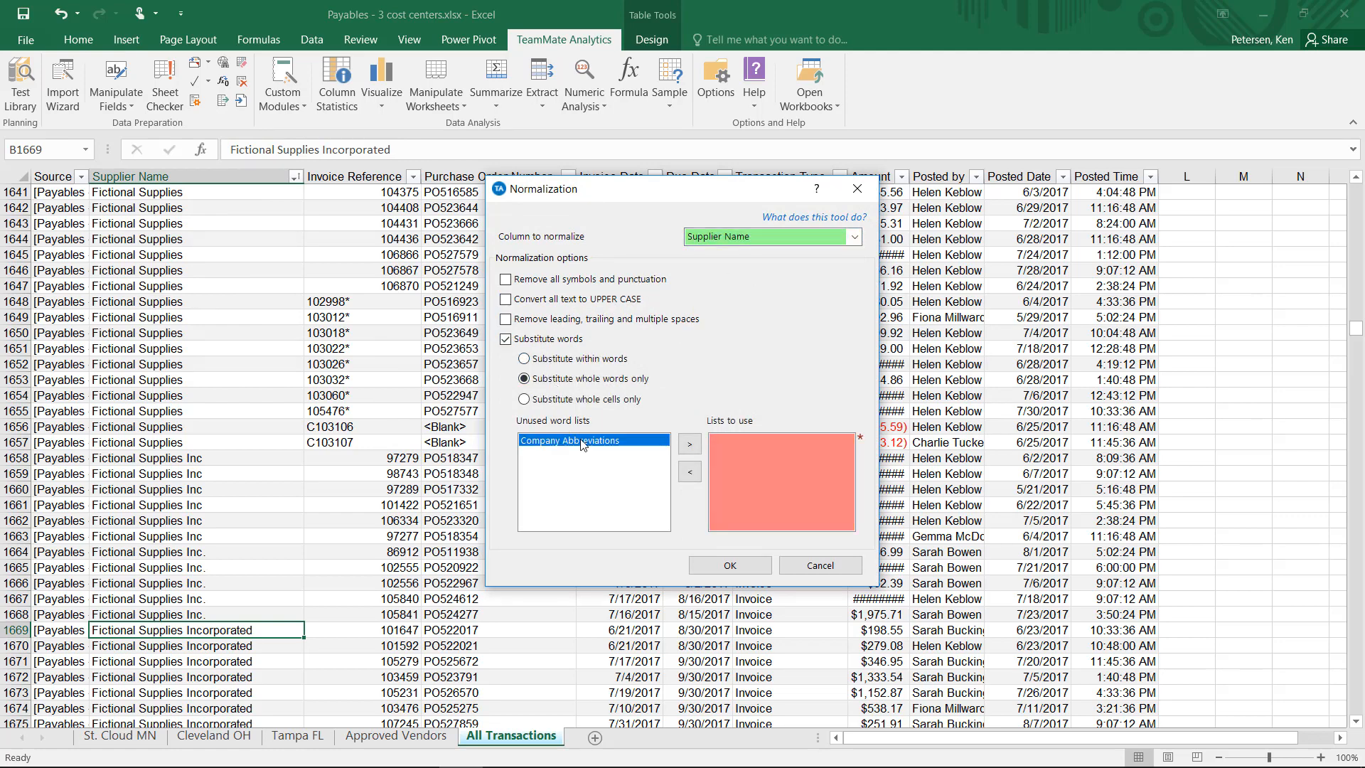
{"action": "left_click", "coordinate": [691, 446]}
{"action": "left_click", "coordinate": [732, 566]}
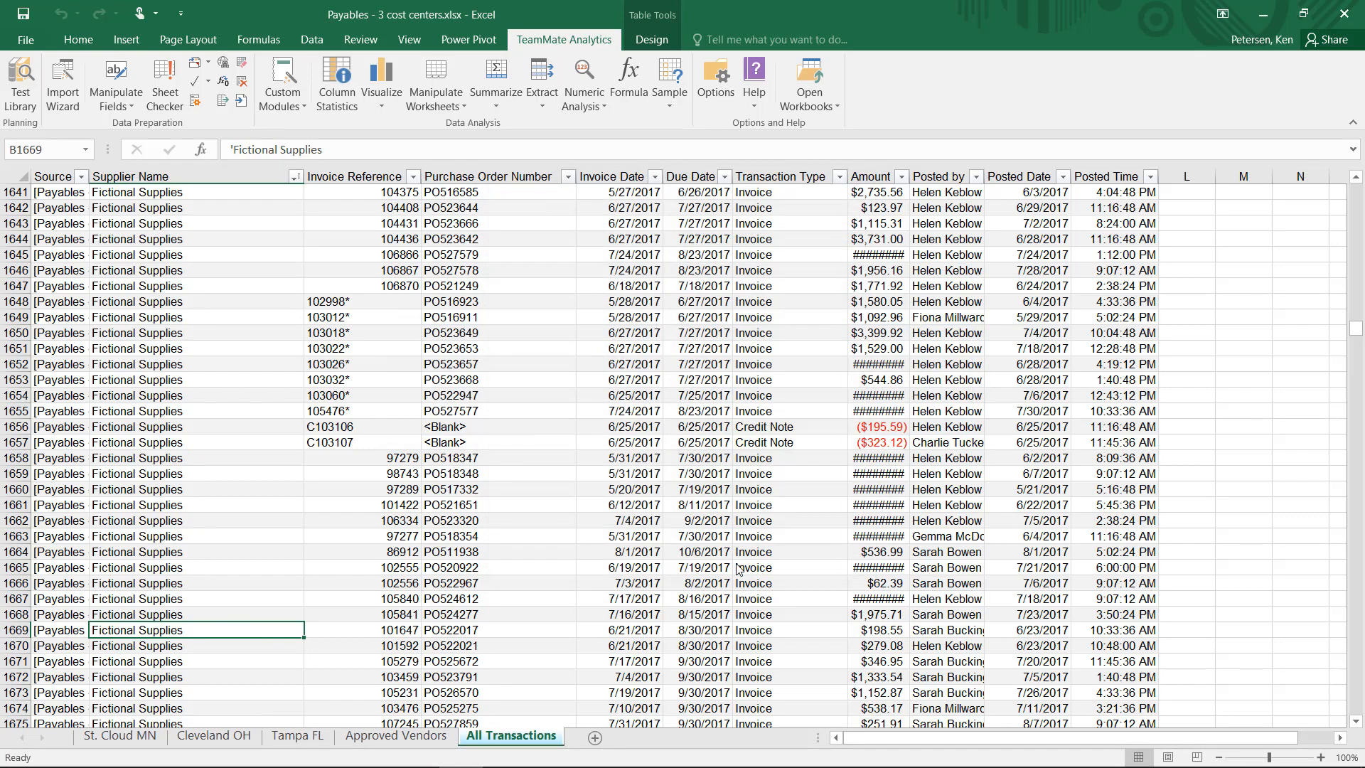
Remove leading, trailing and multiple spaces from the Supplier Name column in All Transactions, and check a Fictional Supplies cell for a trailing space.
{"action": "left_click", "coordinate": [402, 144]}
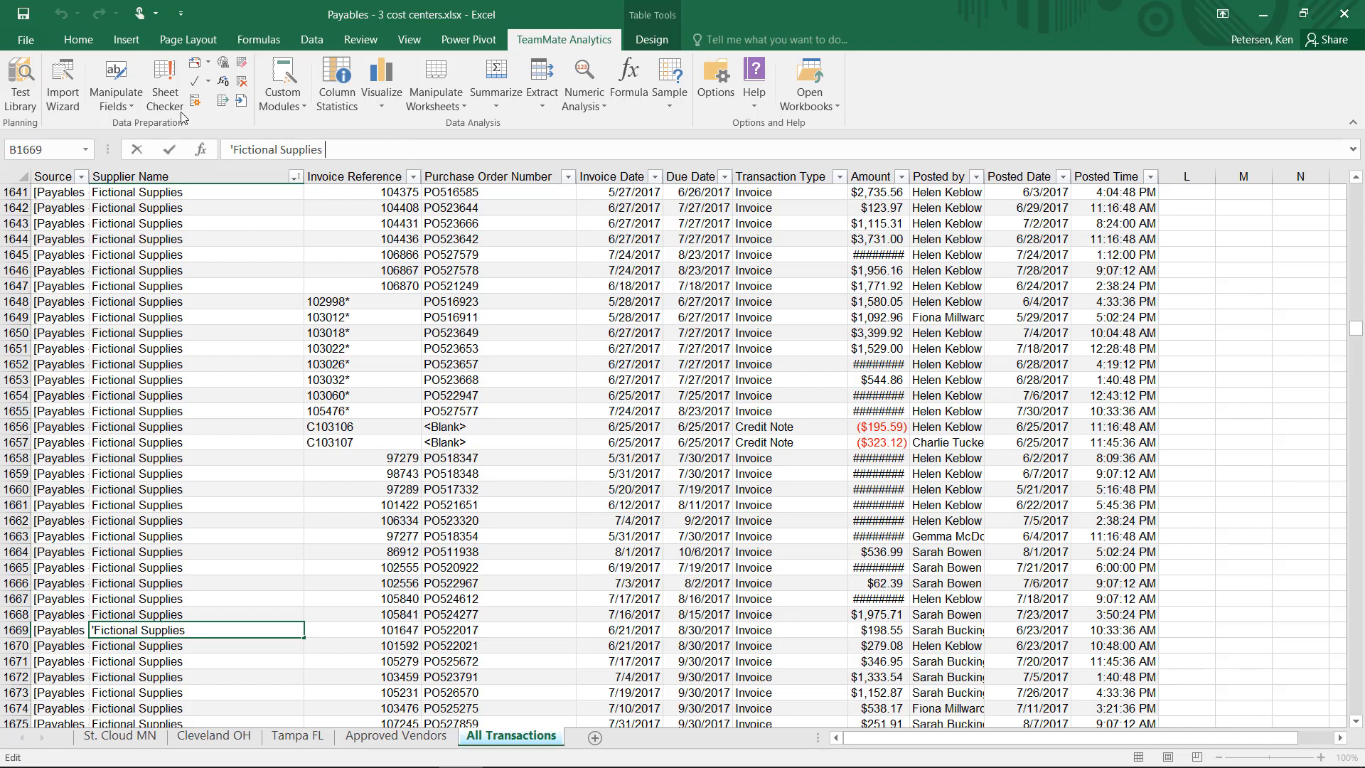
{"action": "left_click", "coordinate": [122, 87]}
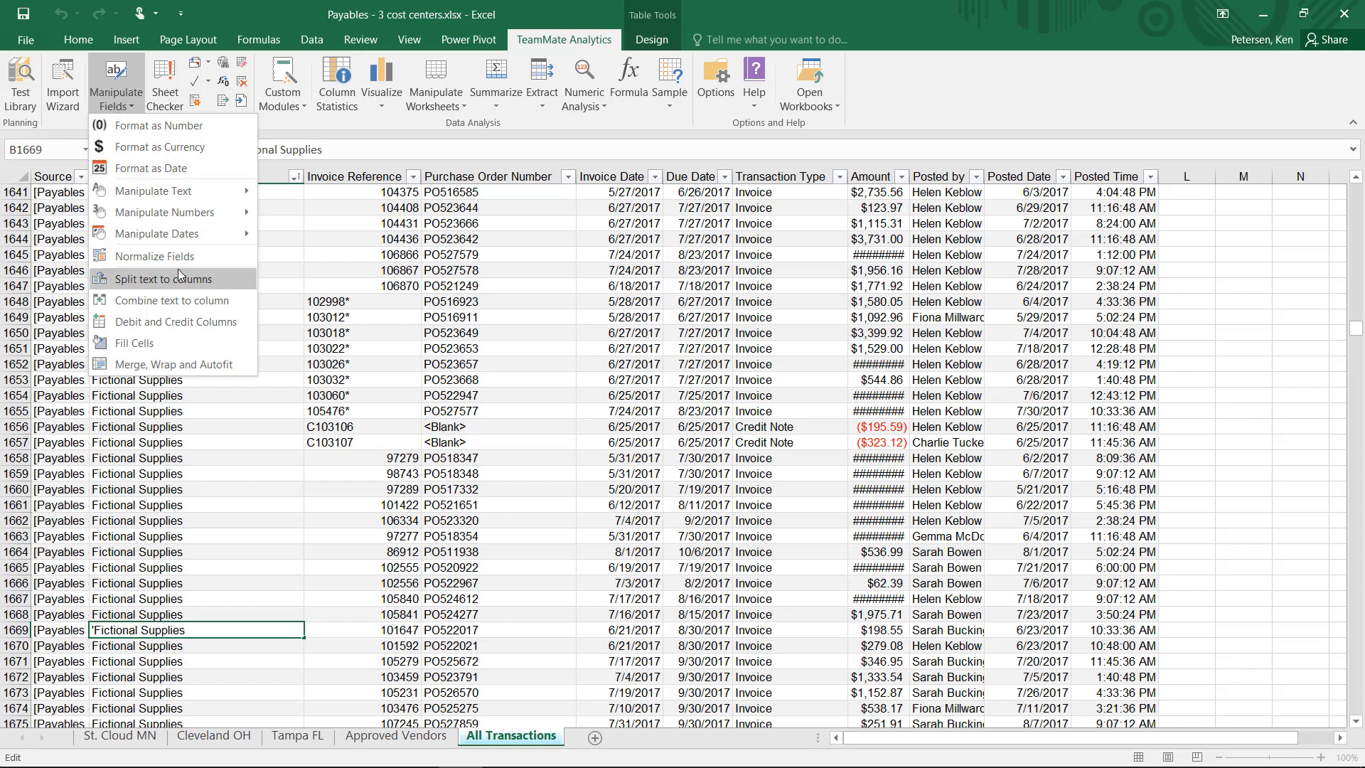
{"action": "left_click", "coordinate": [150, 255]}
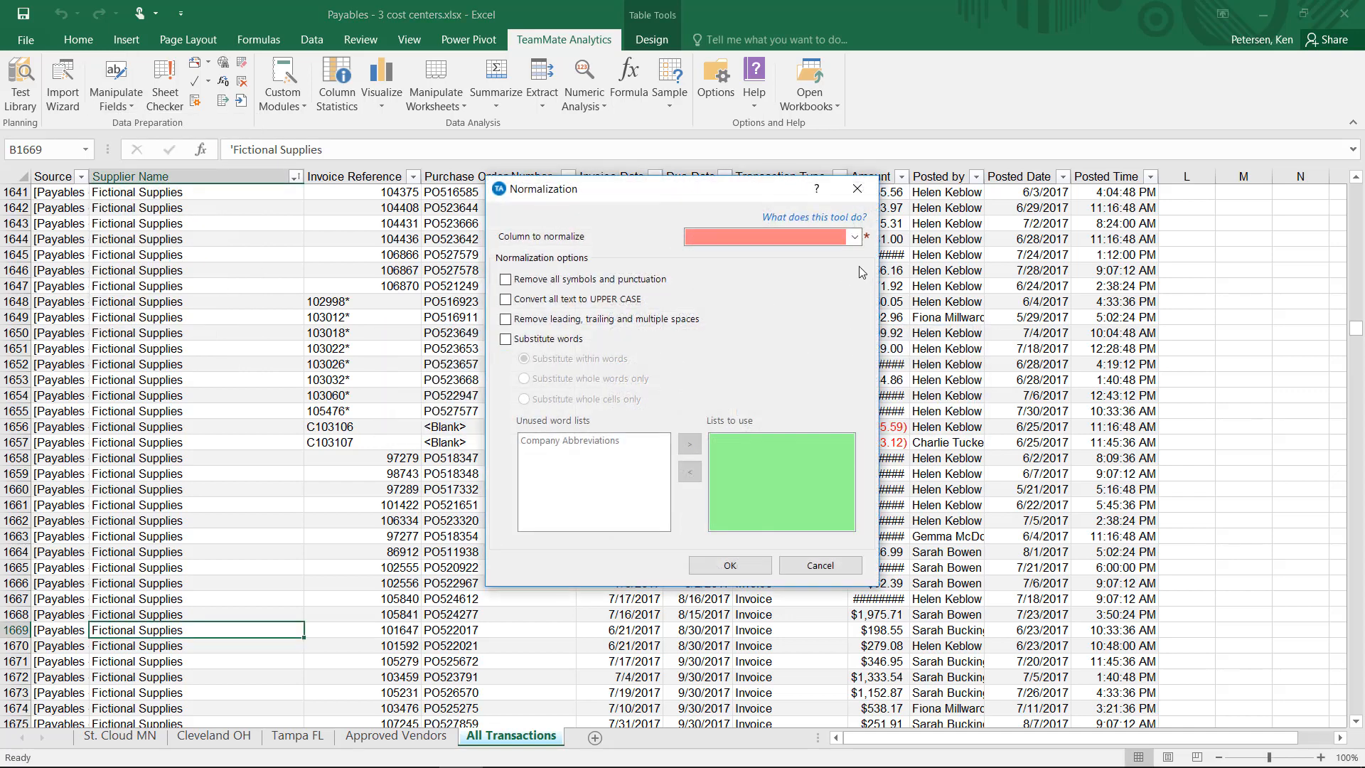
{"action": "left_click", "coordinate": [832, 239]}
{"action": "left_click", "coordinate": [784, 268]}
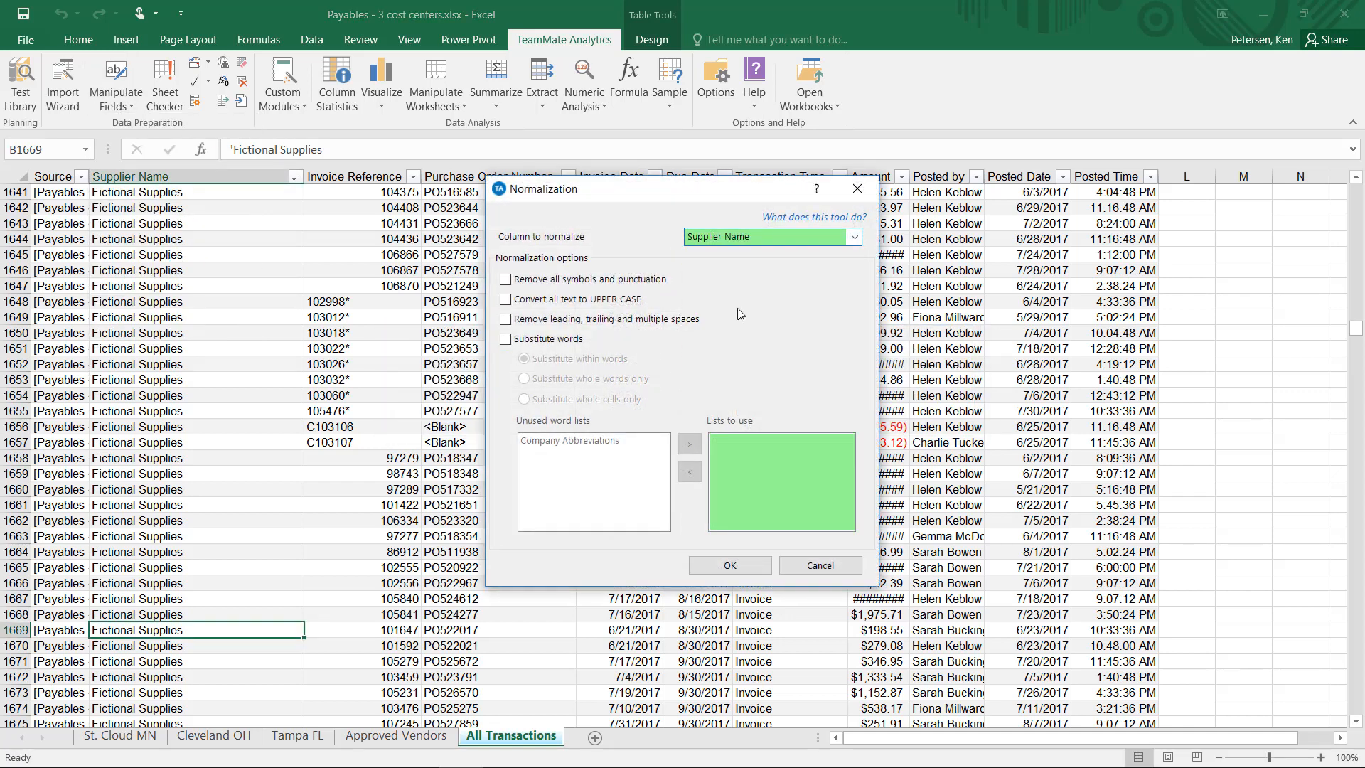
{"action": "left_click", "coordinate": [589, 320]}
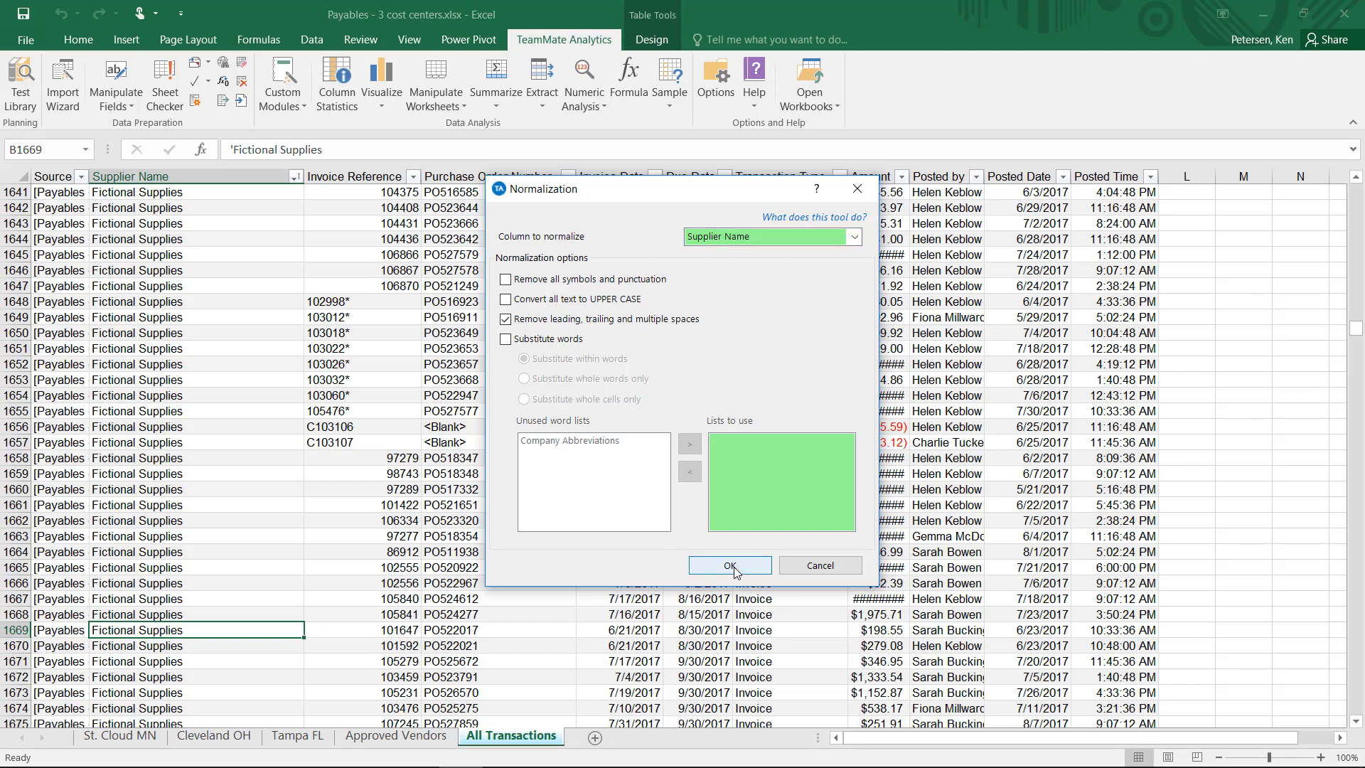
{"action": "left_click", "coordinate": [704, 562]}
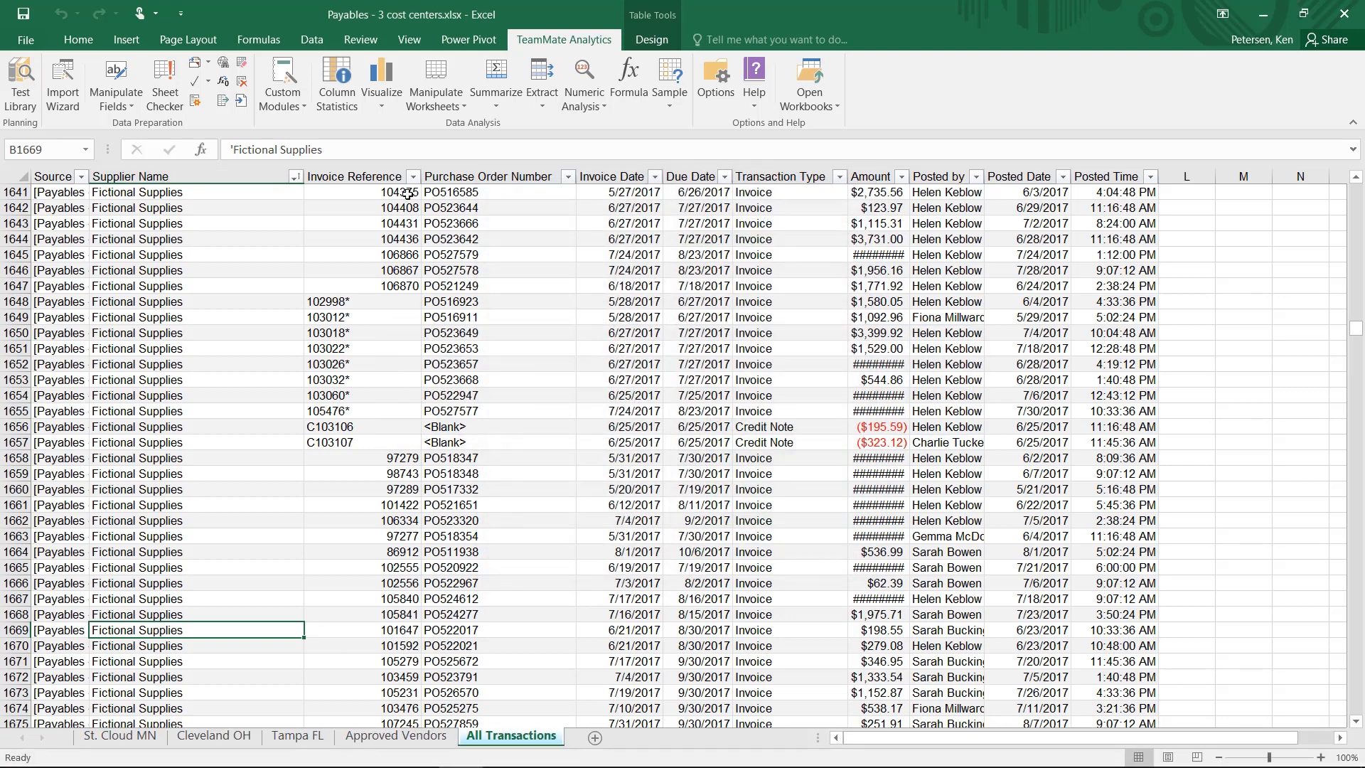
{"action": "left_click", "coordinate": [410, 150]}
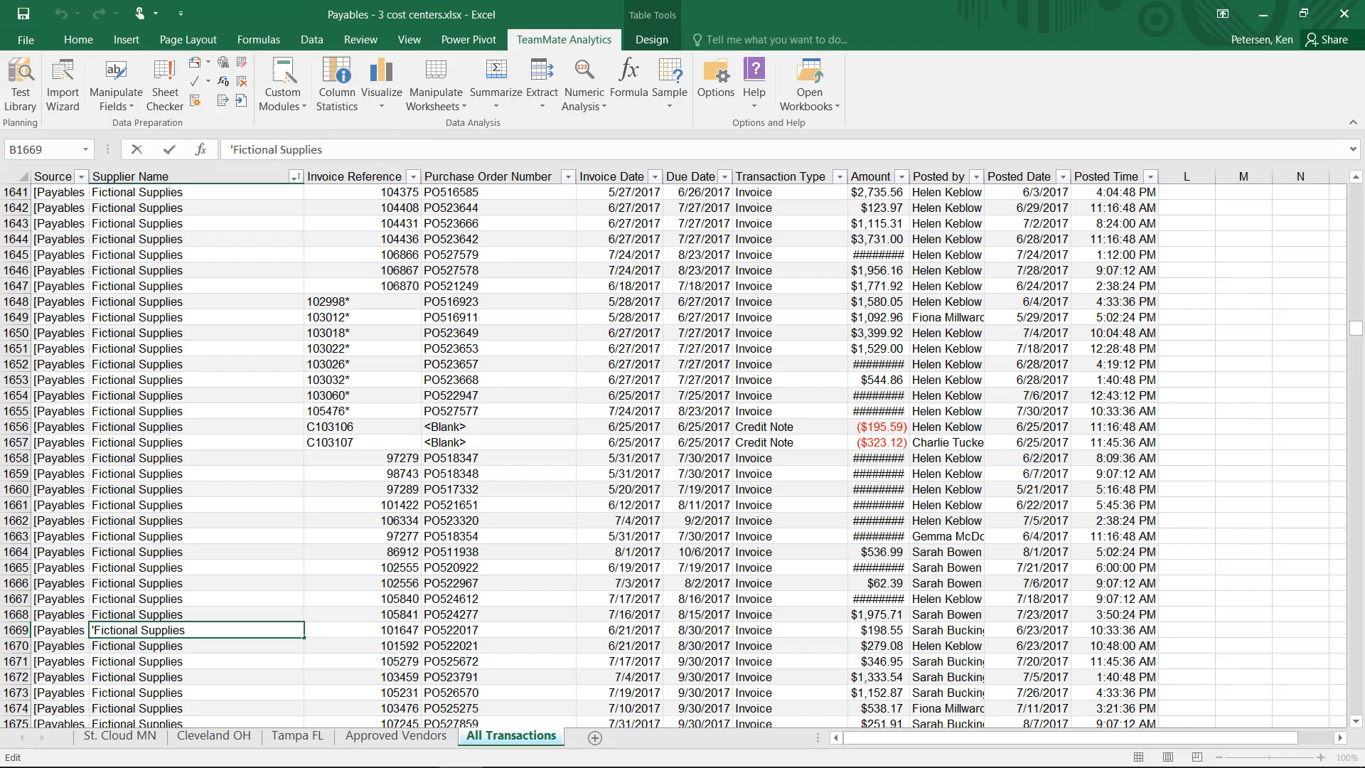
{"action": "key", "text": "alt+Tab"}
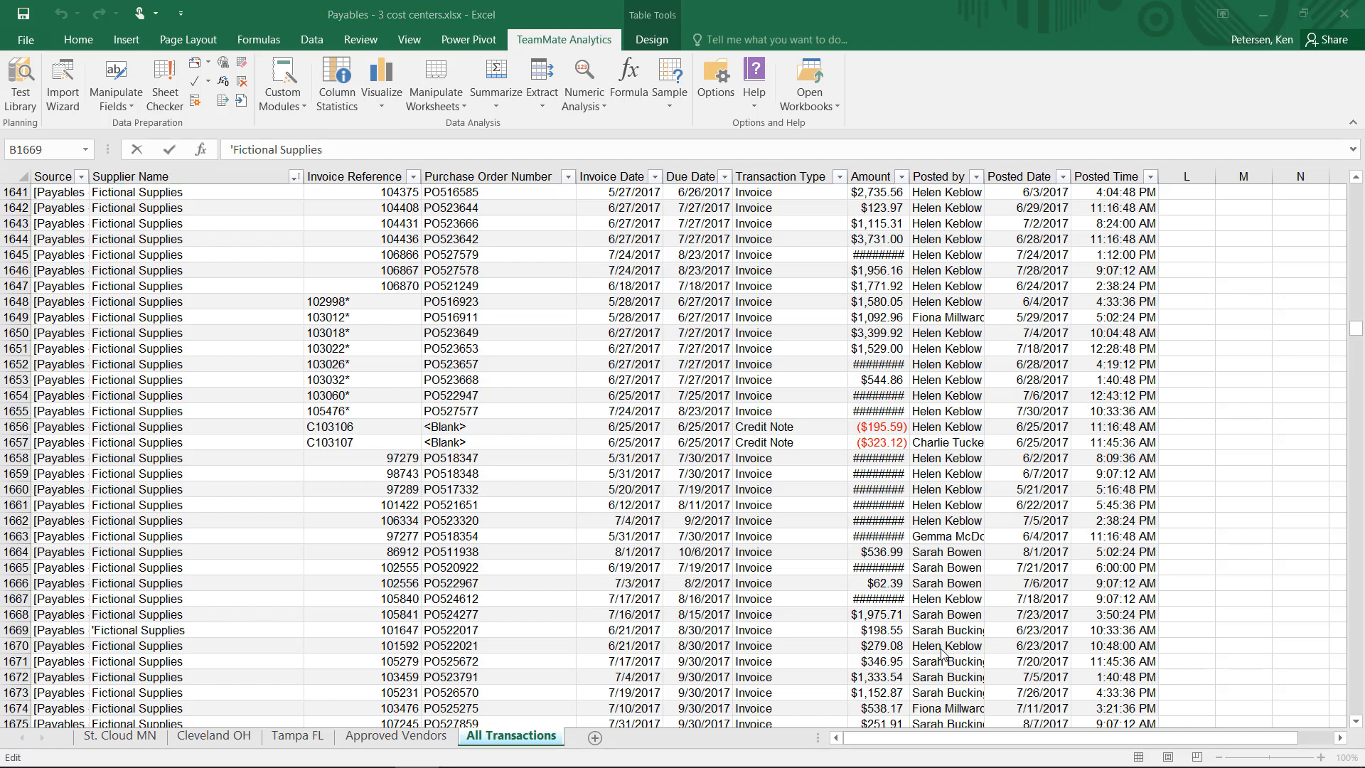
Normalize the Supplier Name column in the Approved Vendors sheet by substituting whole words only, using the Company Abbreviations list.
{"action": "left_click", "coordinate": [398, 737]}
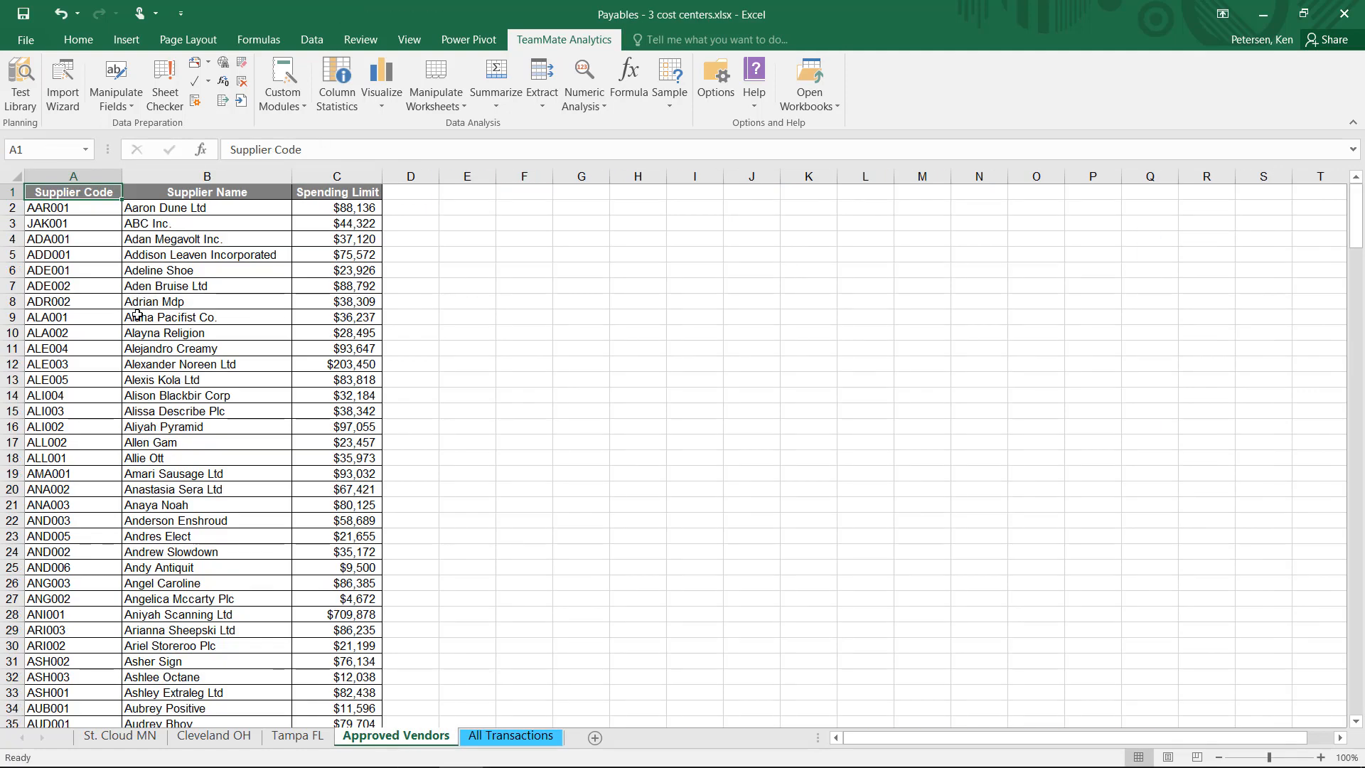
{"action": "left_click", "coordinate": [116, 98]}
{"action": "left_click", "coordinate": [135, 256]}
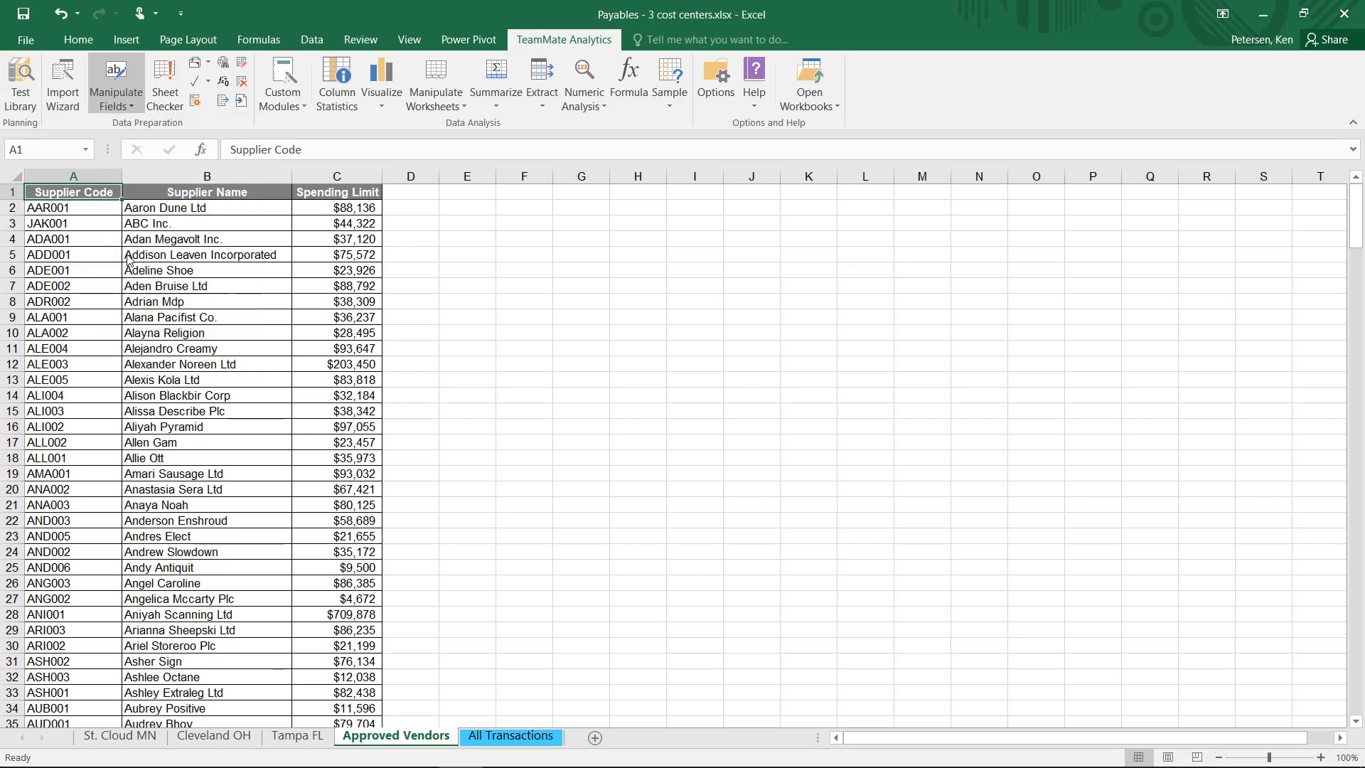
{"action": "left_click", "coordinate": [789, 243]}
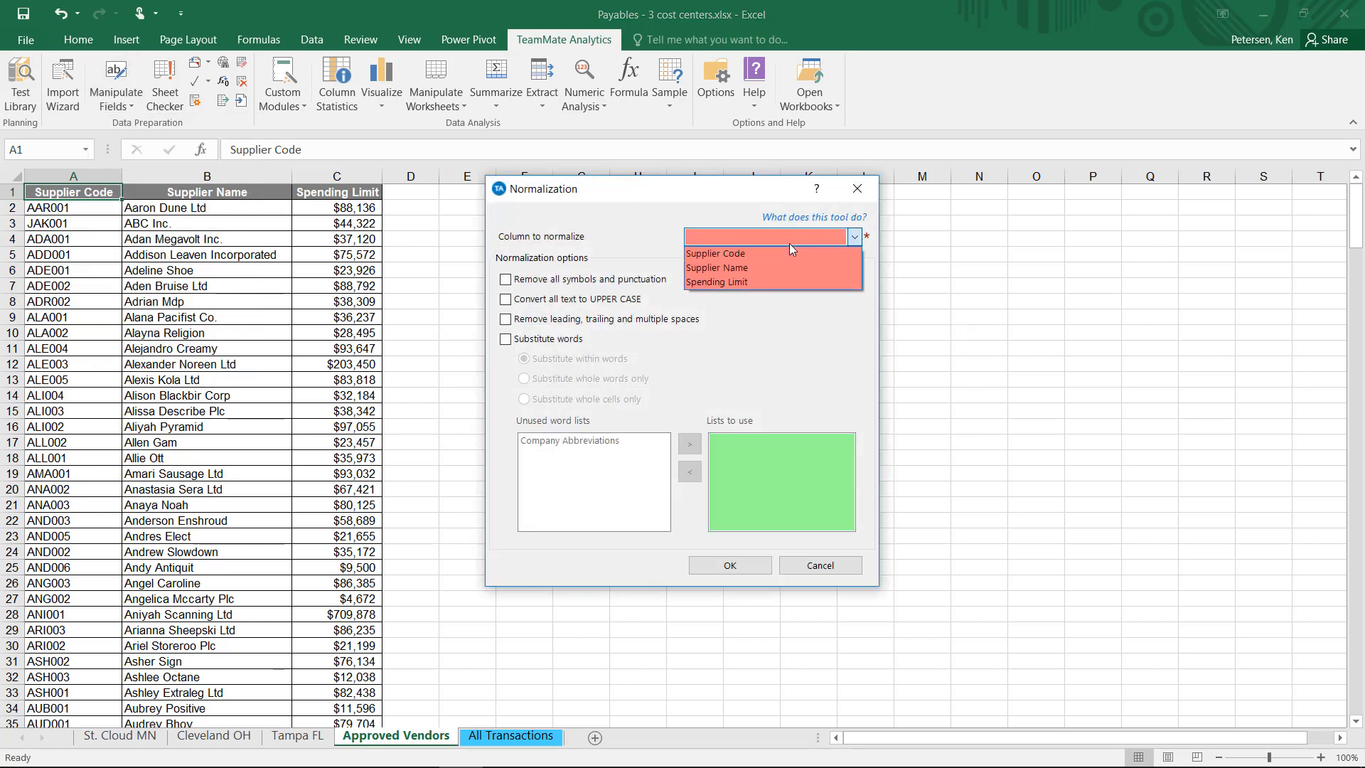
{"action": "left_click", "coordinate": [782, 267]}
{"action": "left_click", "coordinate": [555, 340]}
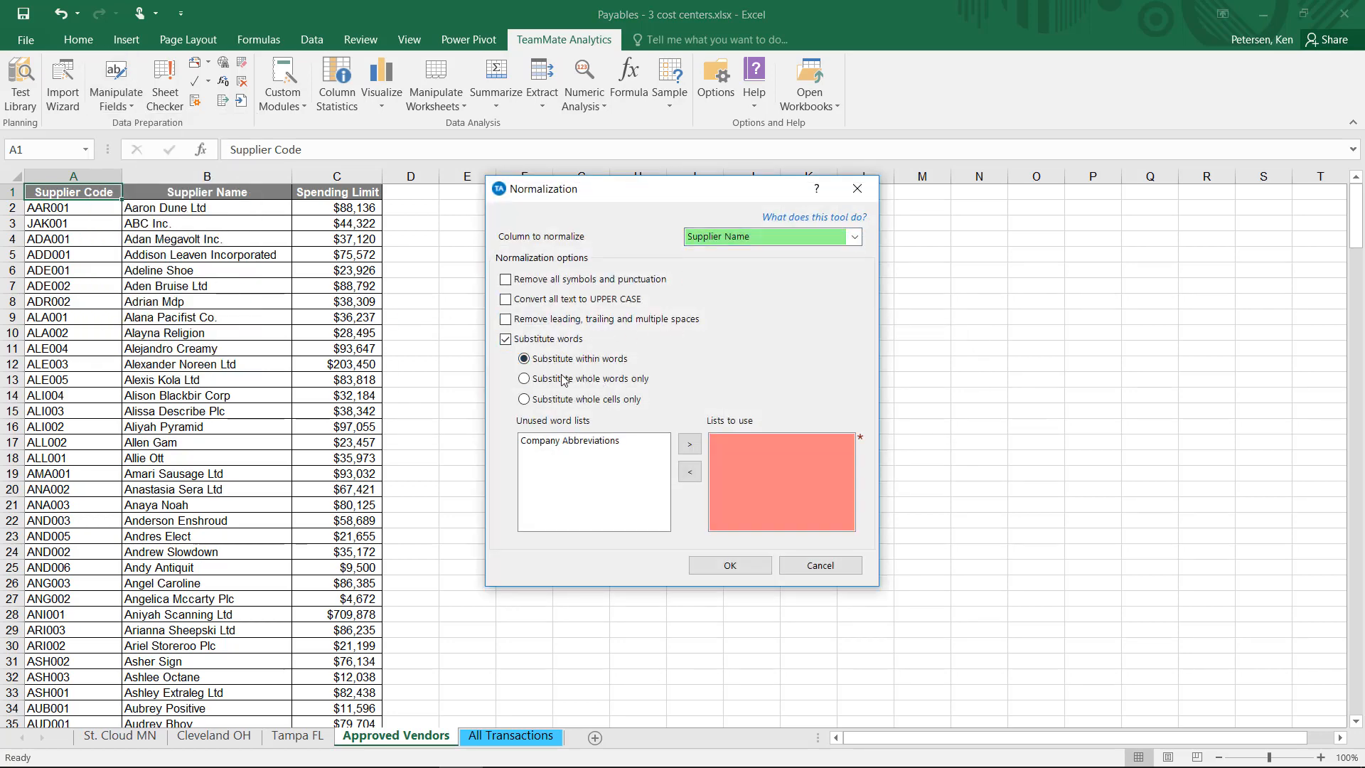
{"action": "left_click", "coordinate": [567, 379]}
{"action": "left_click", "coordinate": [572, 440]}
{"action": "left_click", "coordinate": [688, 444]}
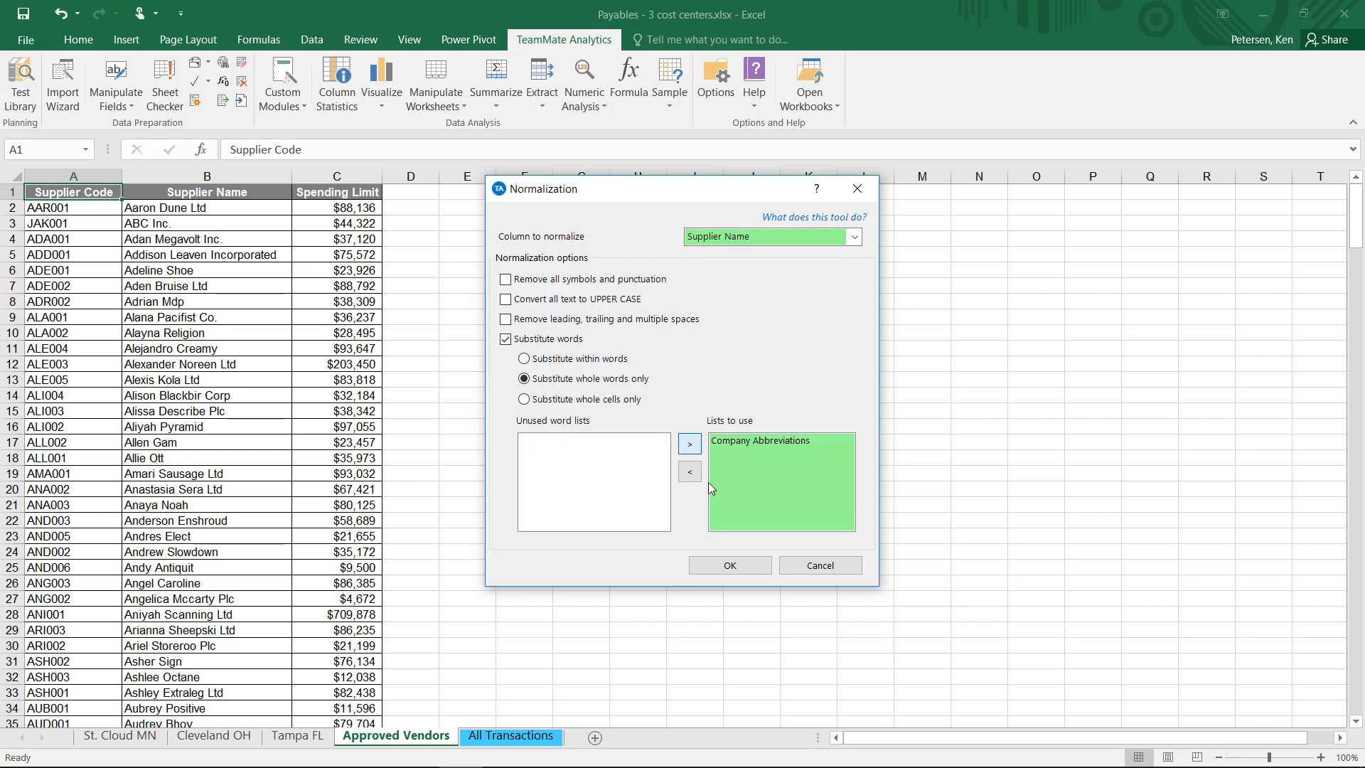
{"action": "left_click", "coordinate": [732, 567]}
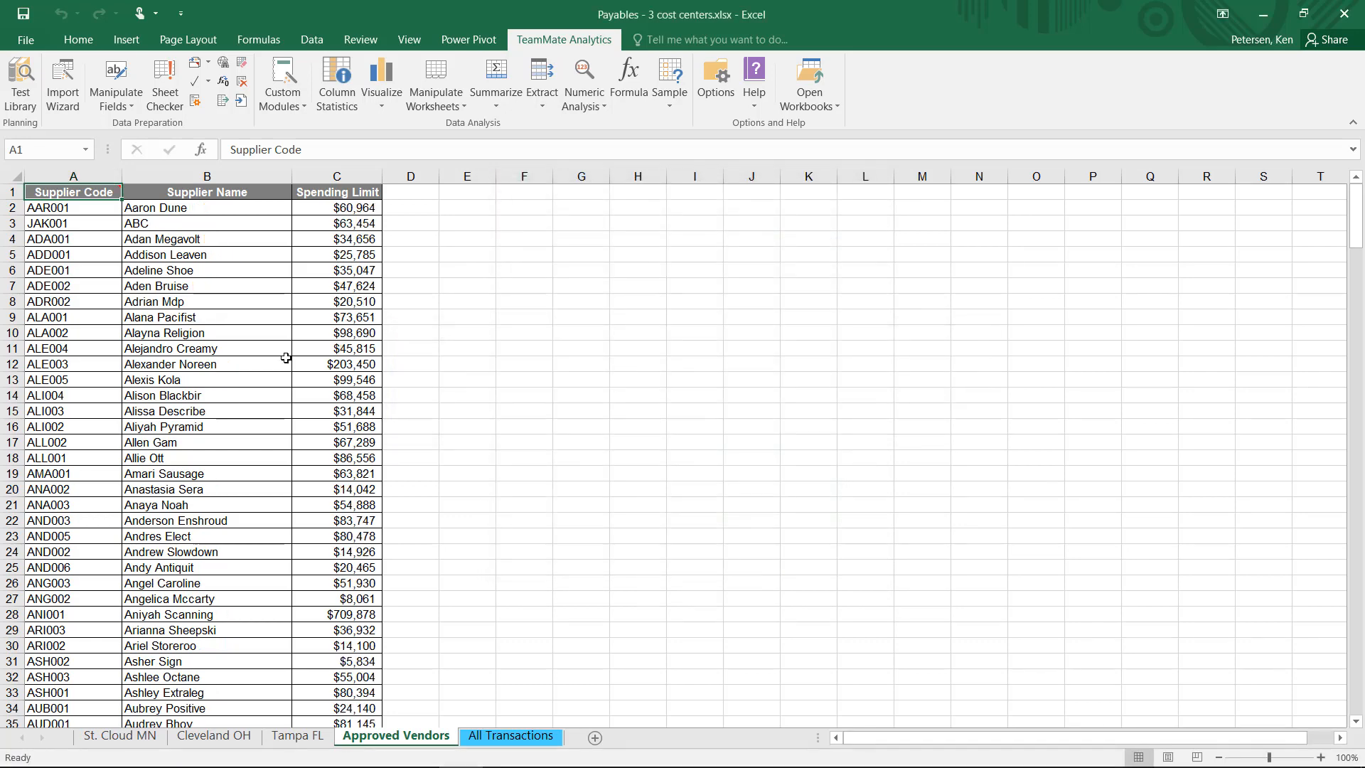
Normalize the Approved Vendors sheet's Supplier Name column by removing leading, trailing and multiple spaces.
{"action": "left_click", "coordinate": [115, 99]}
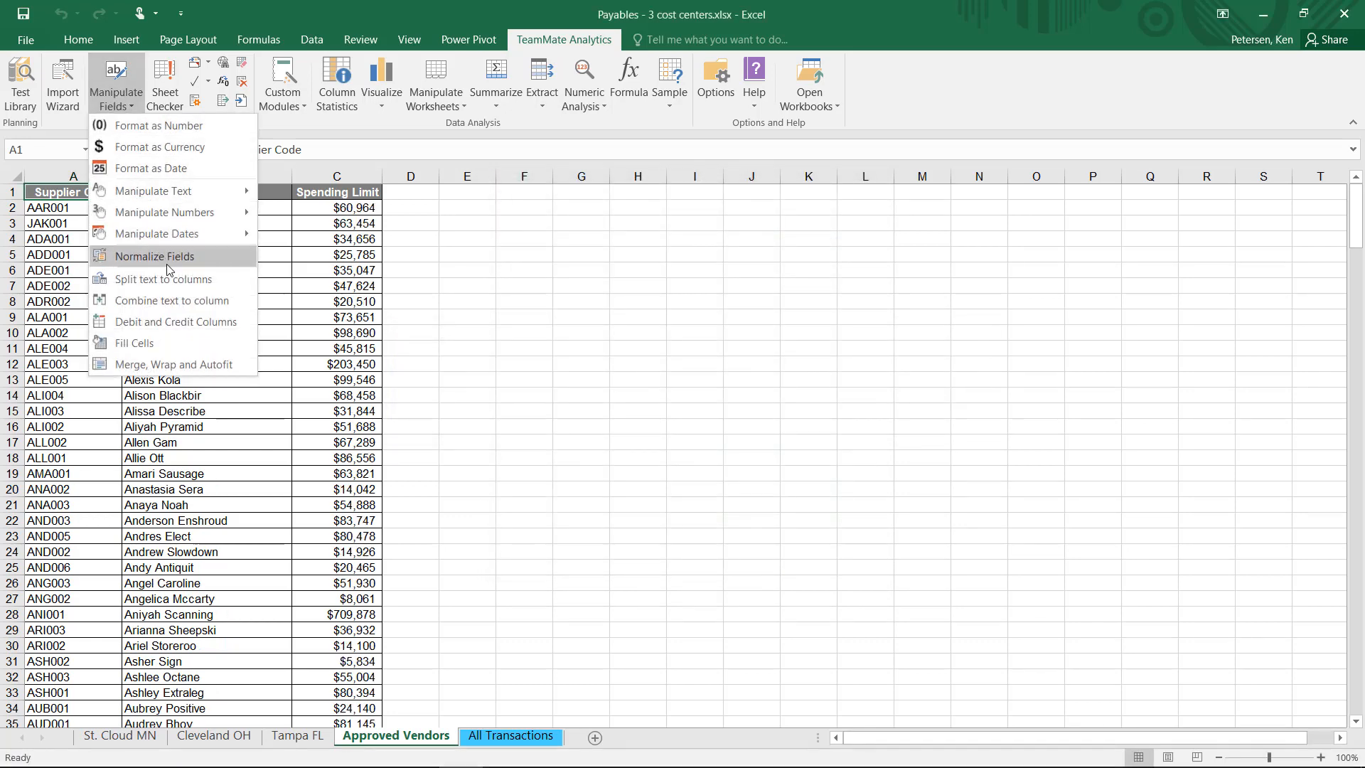
{"action": "left_click", "coordinate": [154, 256]}
{"action": "left_click", "coordinate": [750, 234]}
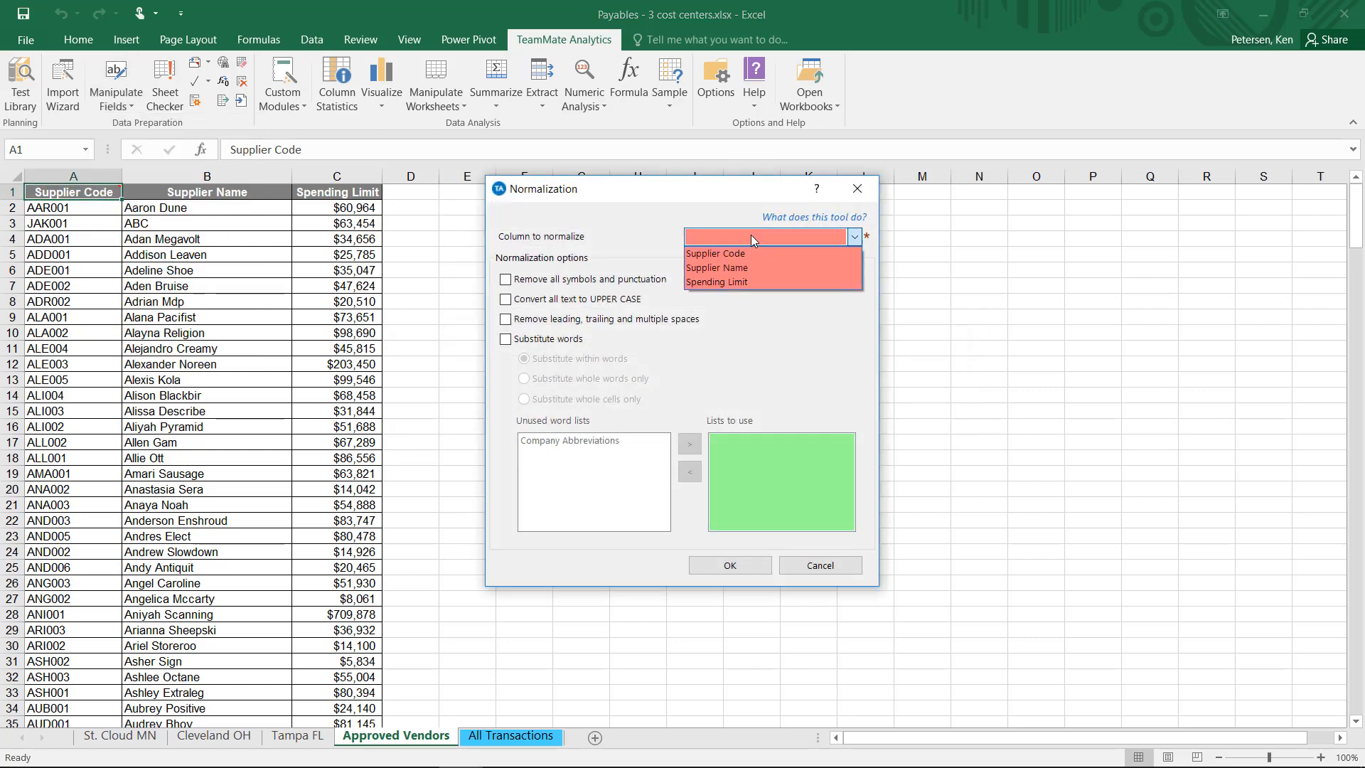
{"action": "left_click", "coordinate": [753, 260]}
{"action": "left_click", "coordinate": [580, 321]}
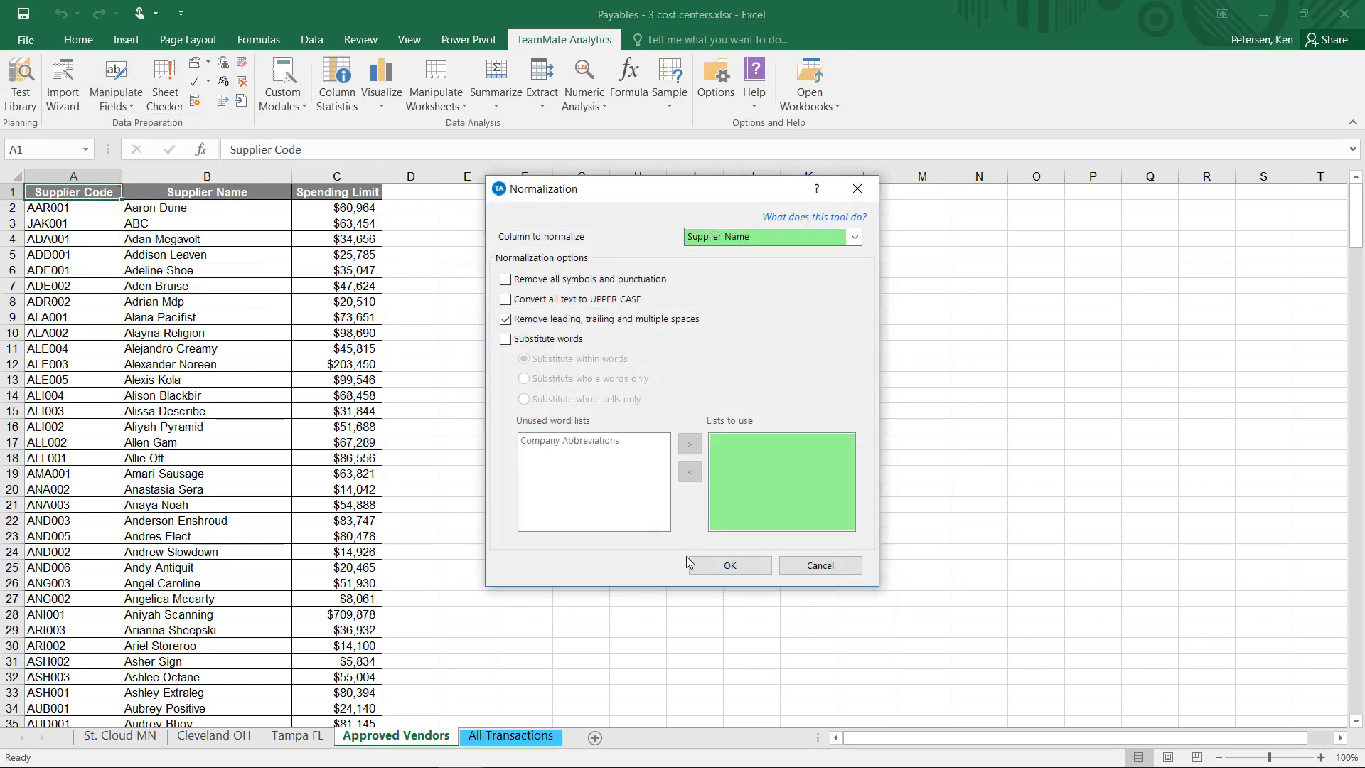
{"action": "left_click", "coordinate": [729, 565]}
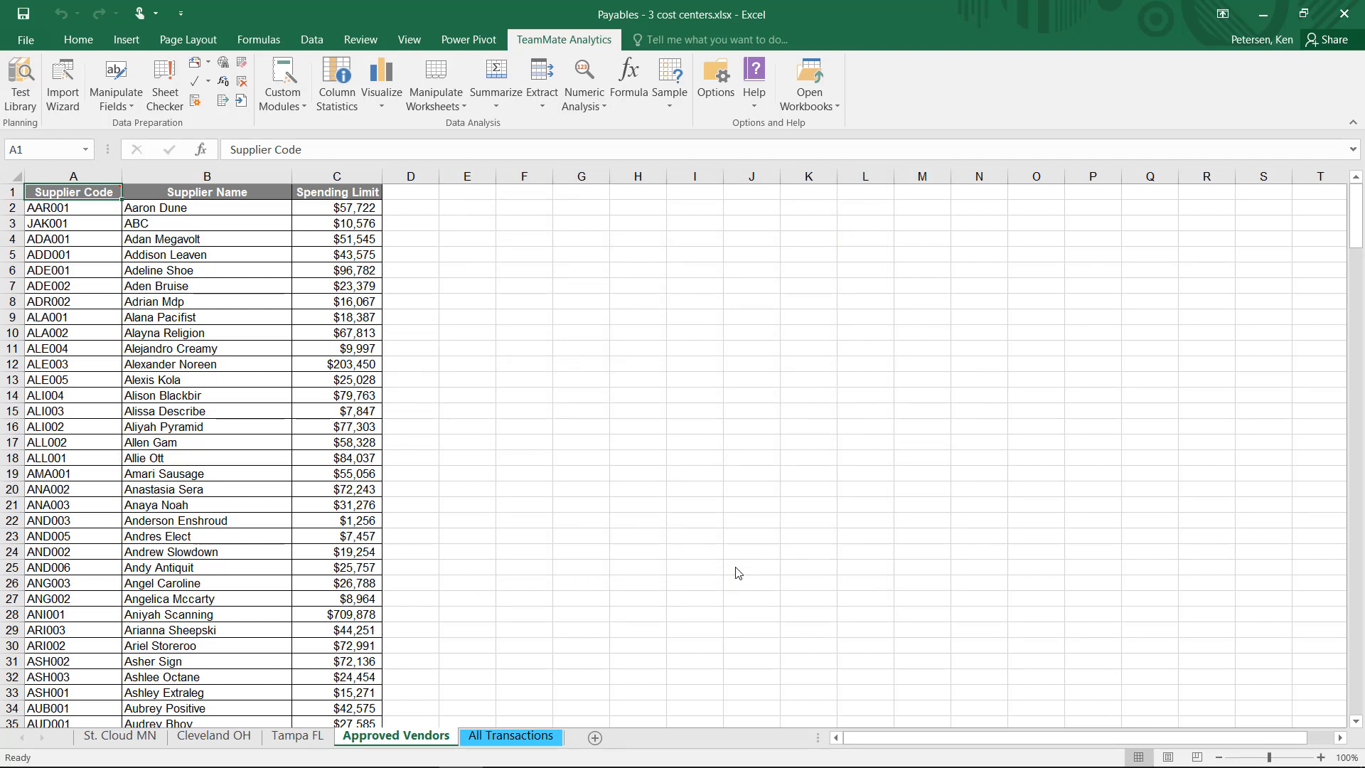
Create a Quick Summary of All Transactions by Supplier Name with the sum of Amount, and convert the summary PivotTable to plain cells.
{"action": "left_click", "coordinate": [509, 739]}
{"action": "left_click", "coordinate": [501, 106]}
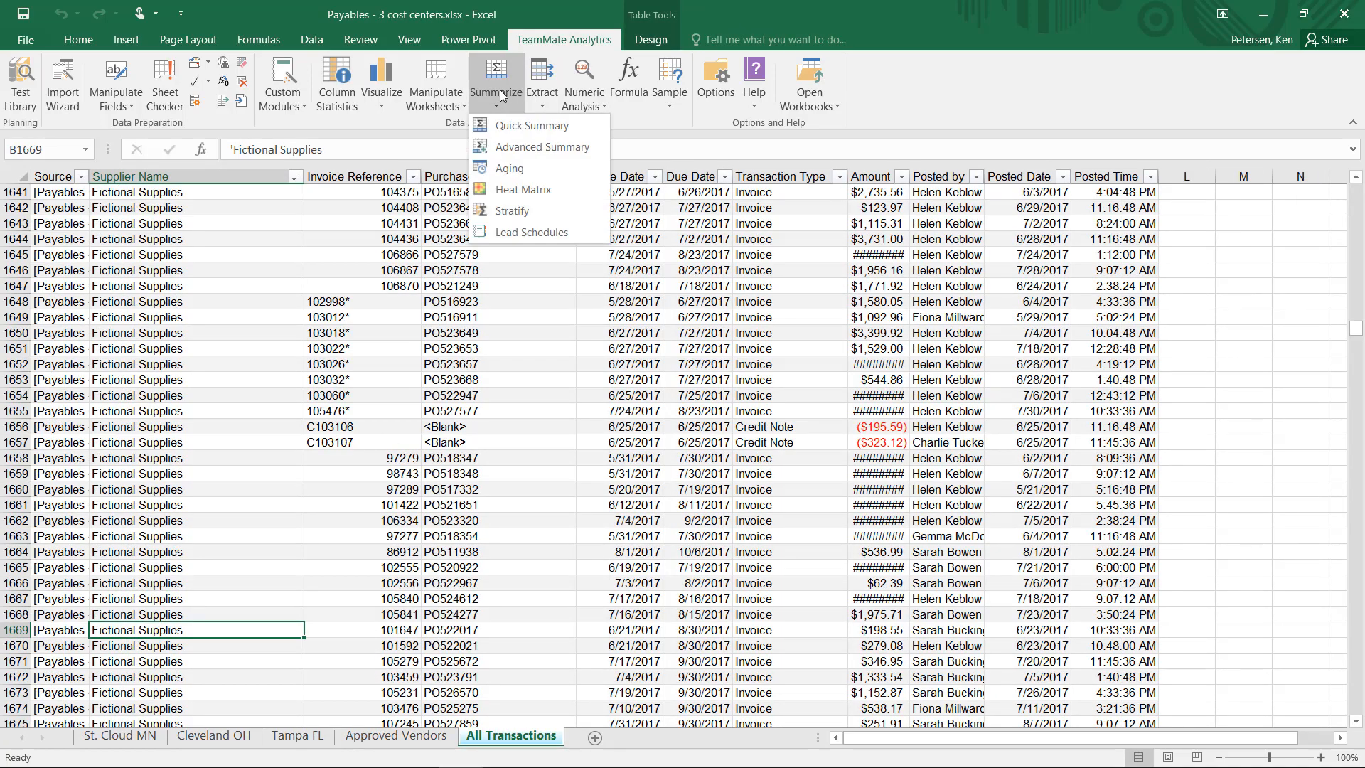
{"action": "left_click", "coordinate": [512, 130]}
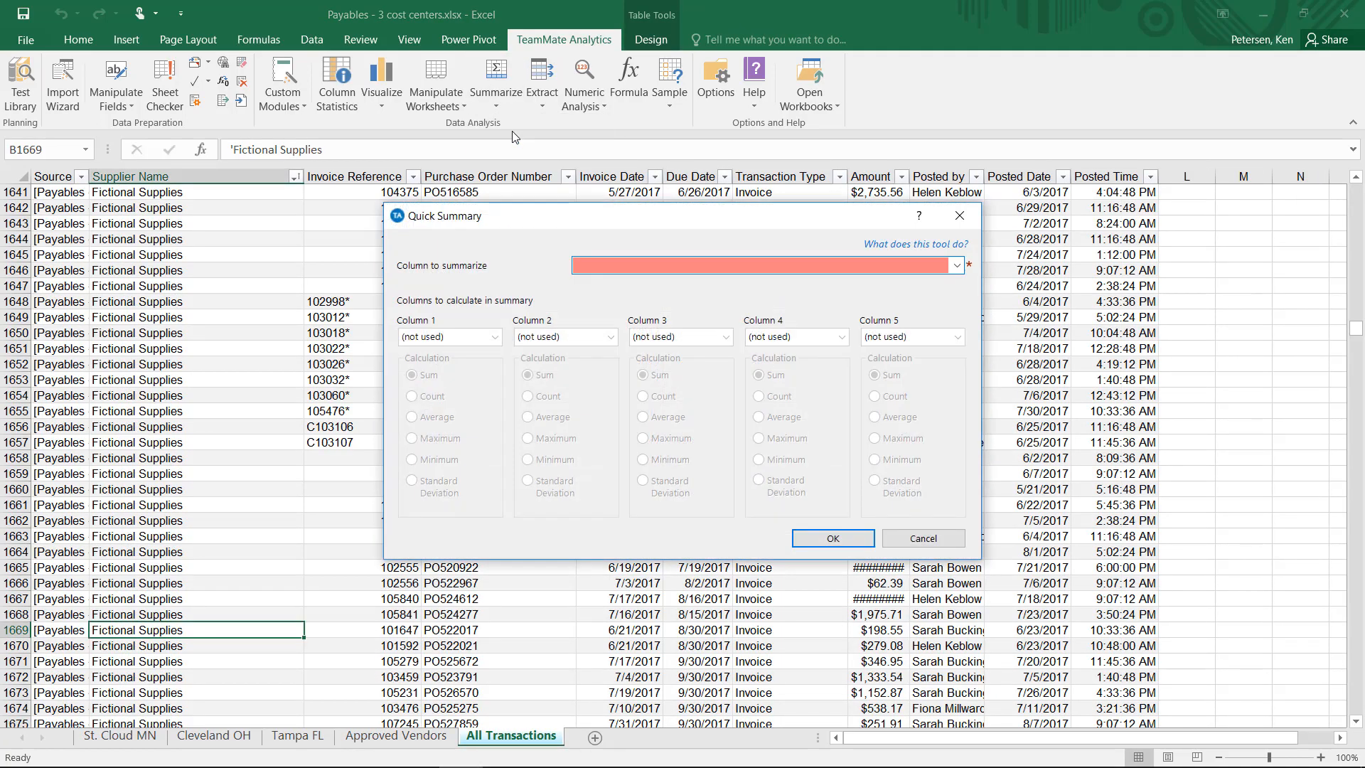
{"action": "left_click", "coordinate": [659, 267]}
{"action": "left_click", "coordinate": [657, 295]}
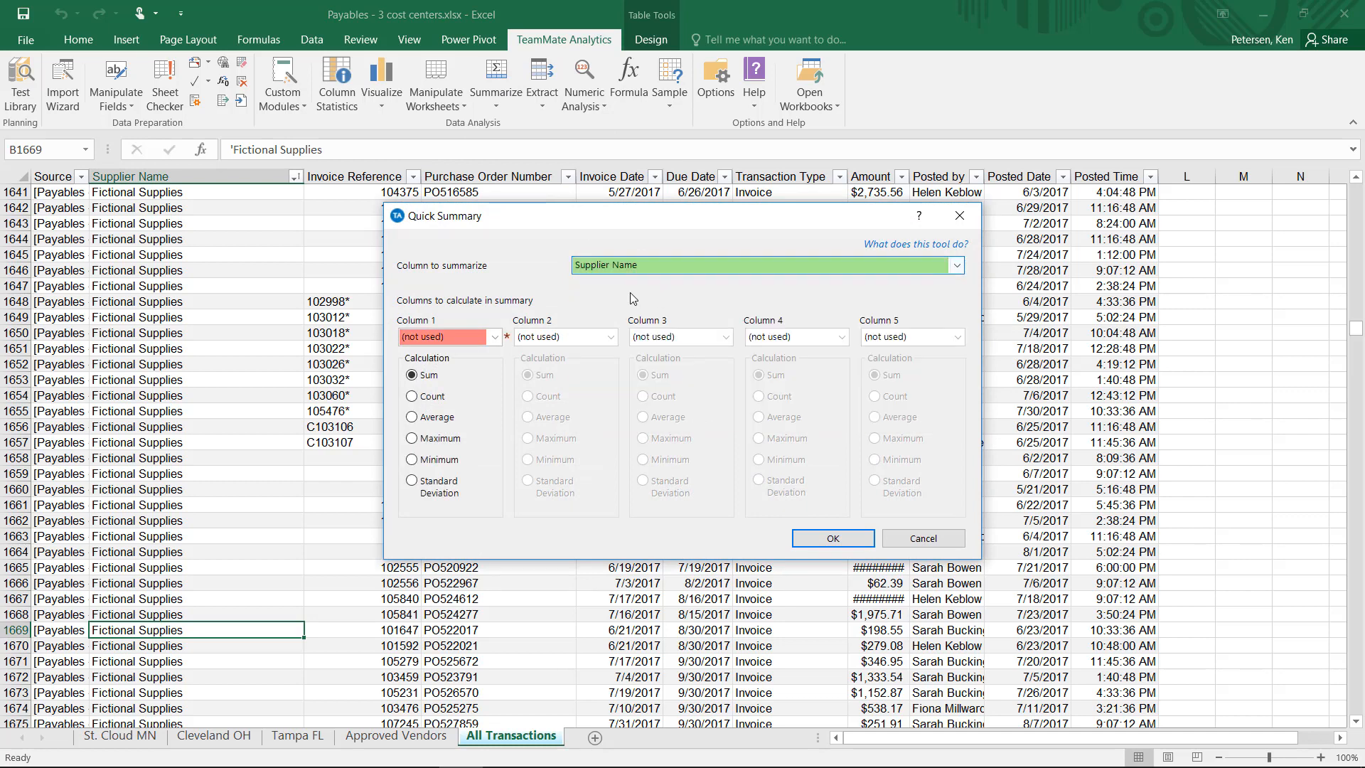
{"action": "left_click", "coordinate": [469, 336]}
{"action": "left_click", "coordinate": [466, 395]}
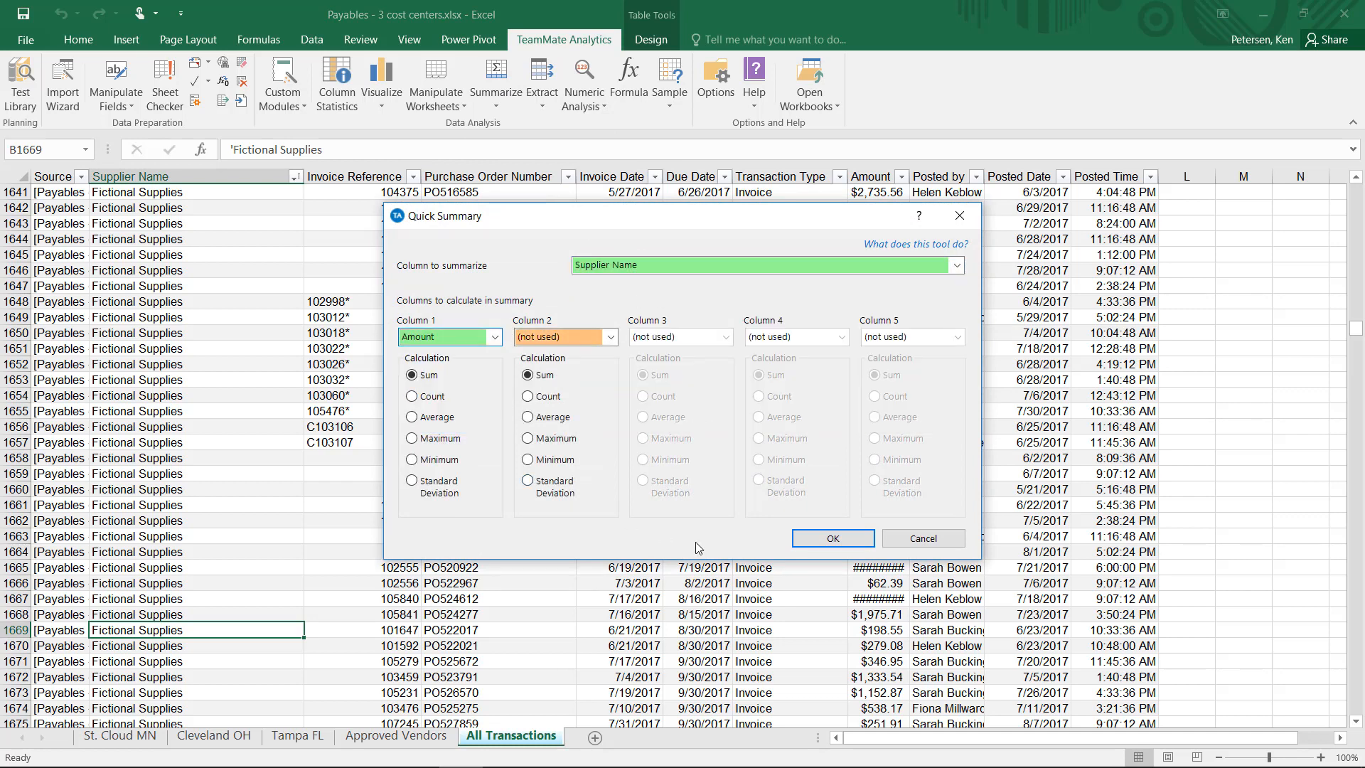
{"action": "left_click", "coordinate": [830, 539]}
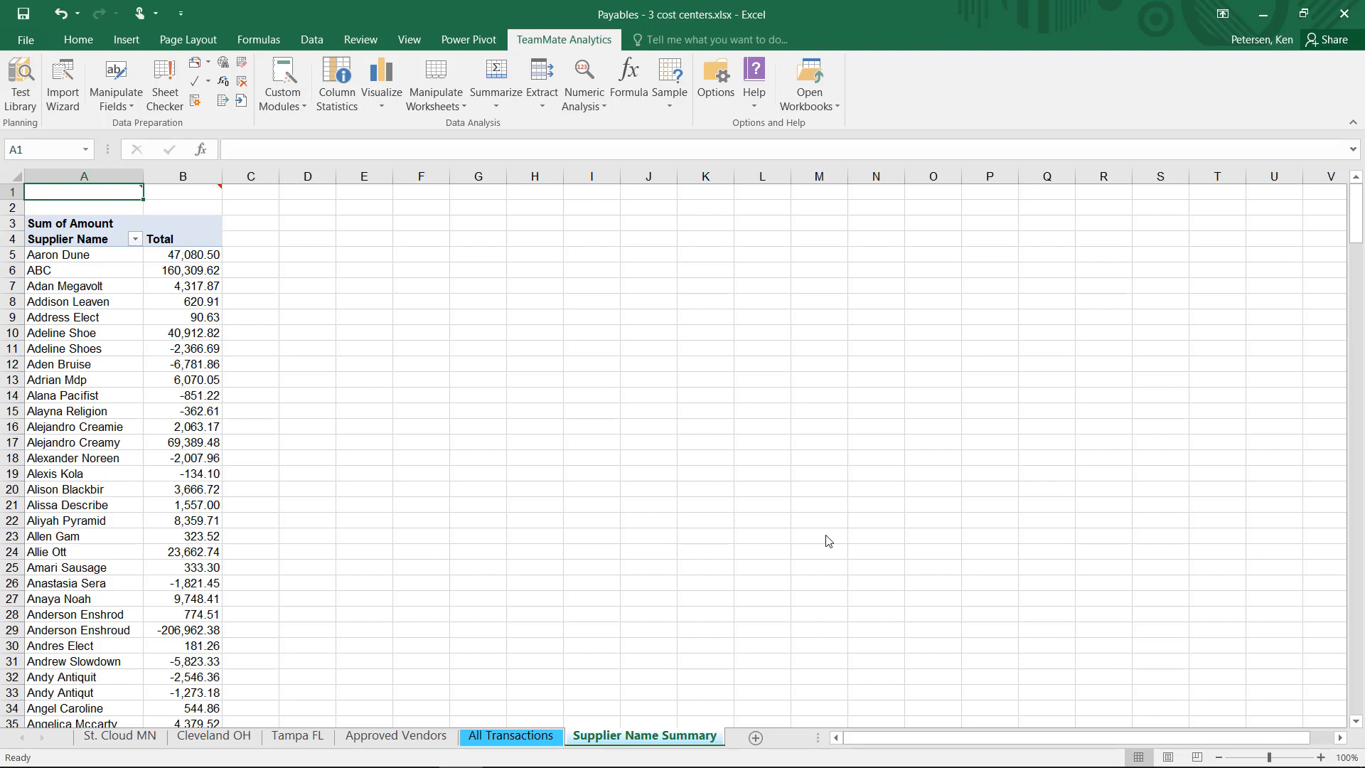
{"action": "left_click", "coordinate": [201, 270]}
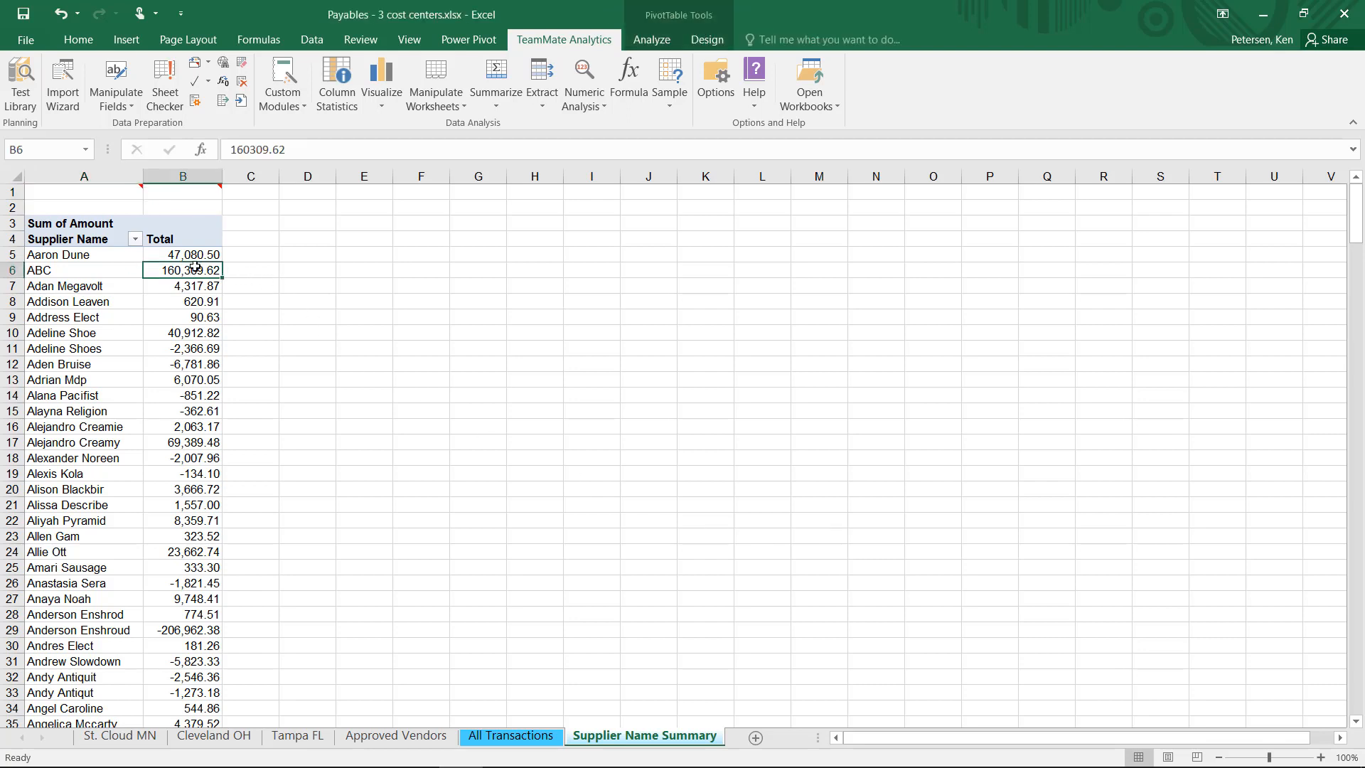
{"action": "left_click", "coordinate": [248, 79]}
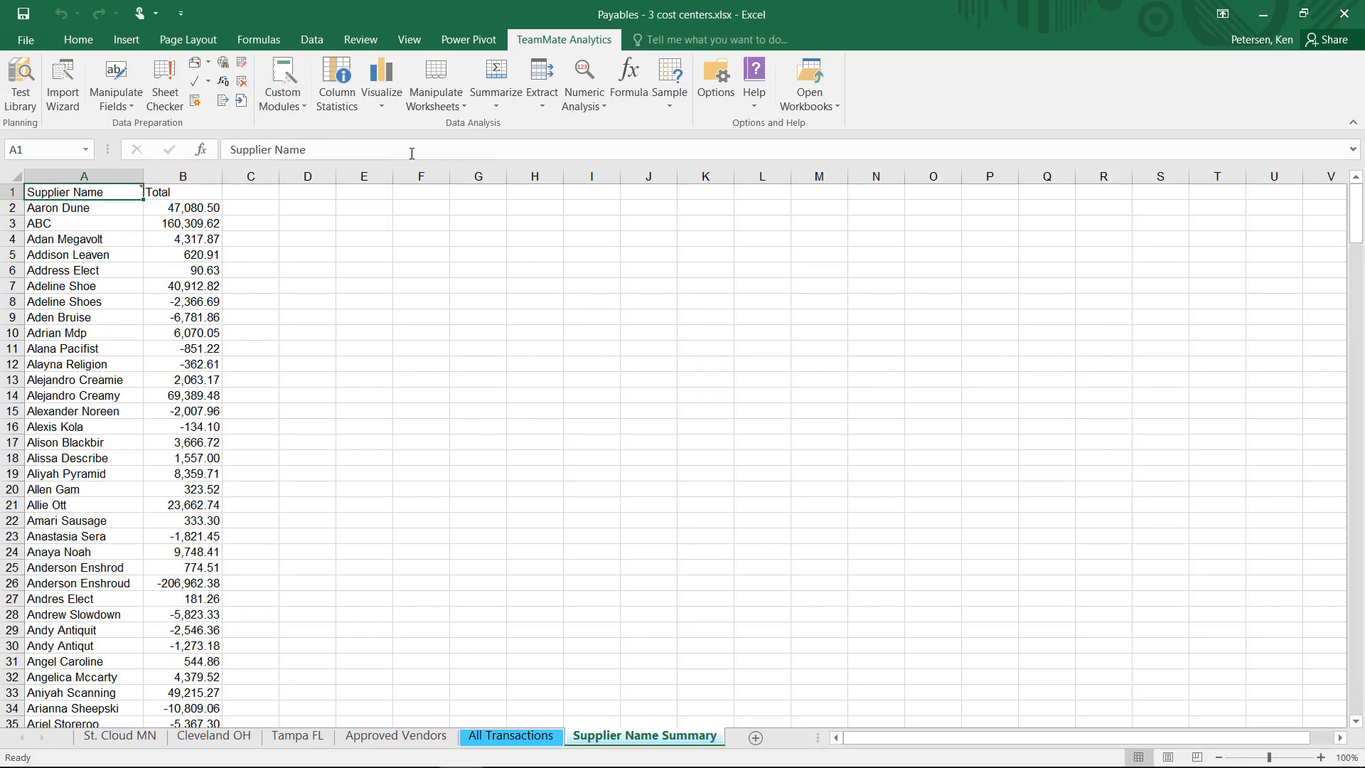
Join the Supplier Name Summary sheet with Approved Vendors on Supplier Name, keeping only the summary rows that match an approved vendor.
{"action": "left_click", "coordinate": [432, 103]}
{"action": "left_click", "coordinate": [441, 126]}
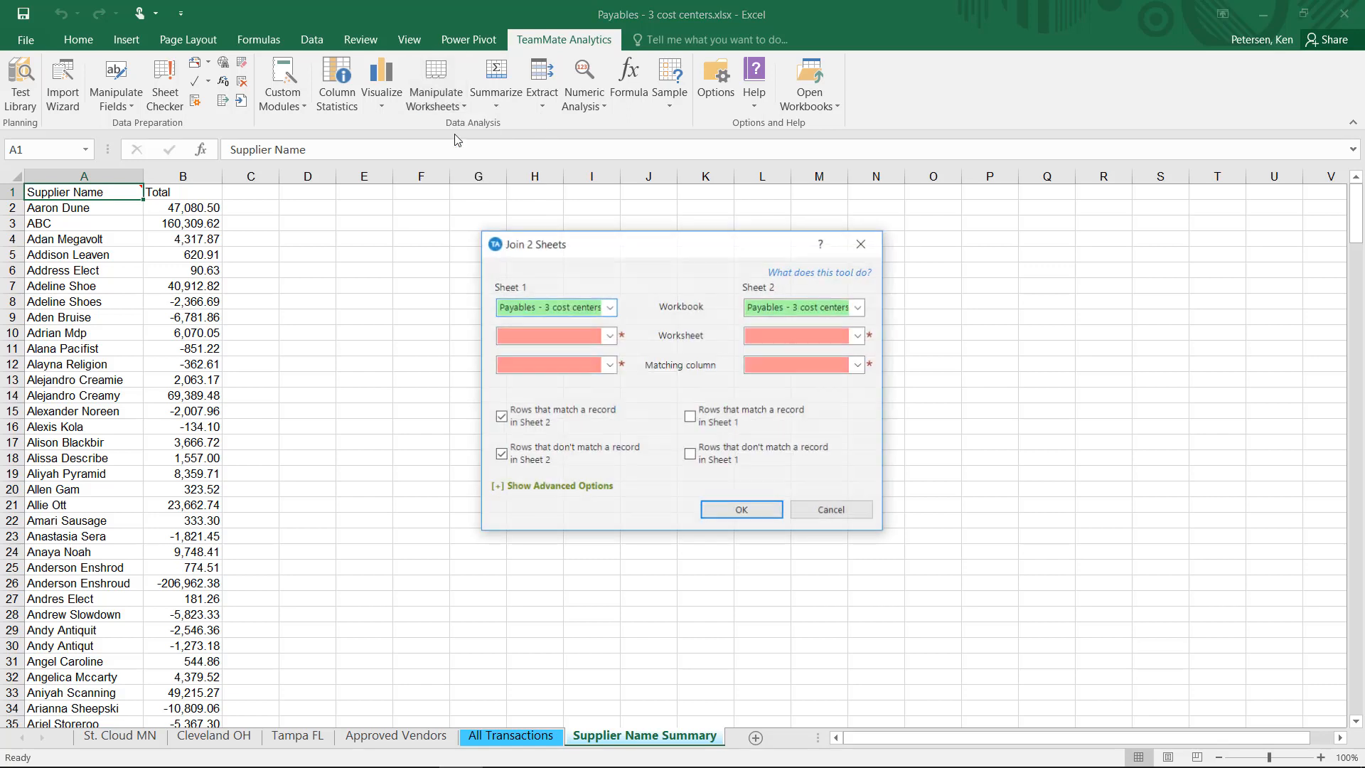
{"action": "left_click", "coordinate": [589, 334]}
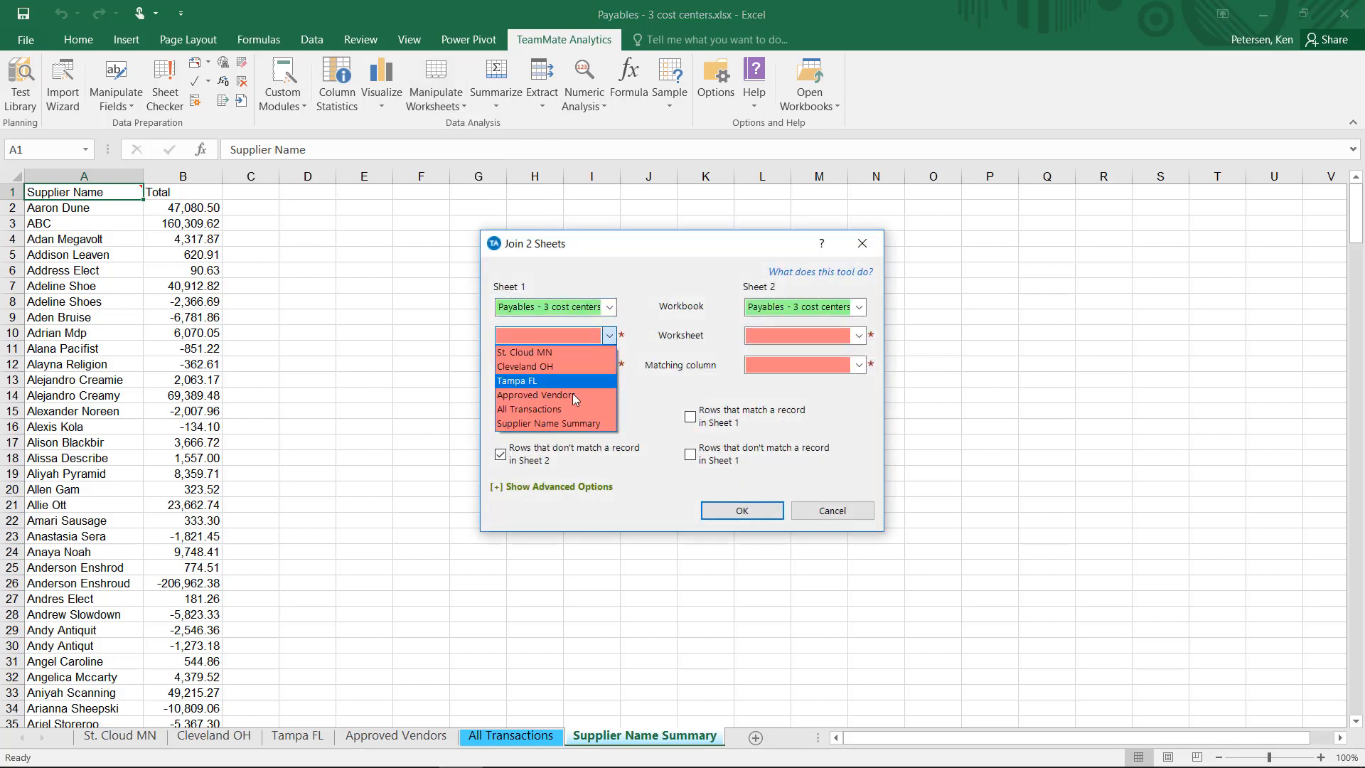
{"action": "left_click", "coordinate": [580, 426]}
{"action": "left_click", "coordinate": [784, 332]}
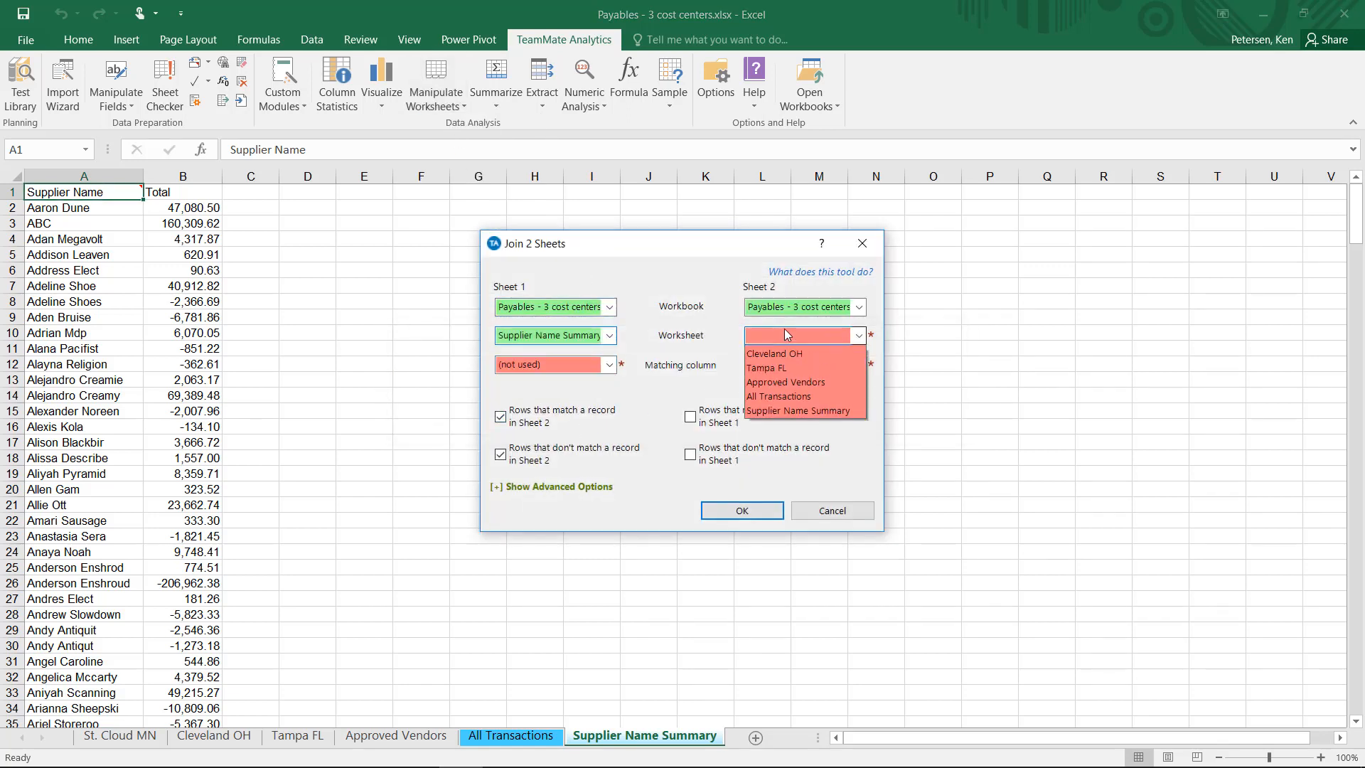
{"action": "left_click", "coordinate": [783, 395]}
{"action": "left_click", "coordinate": [609, 364]}
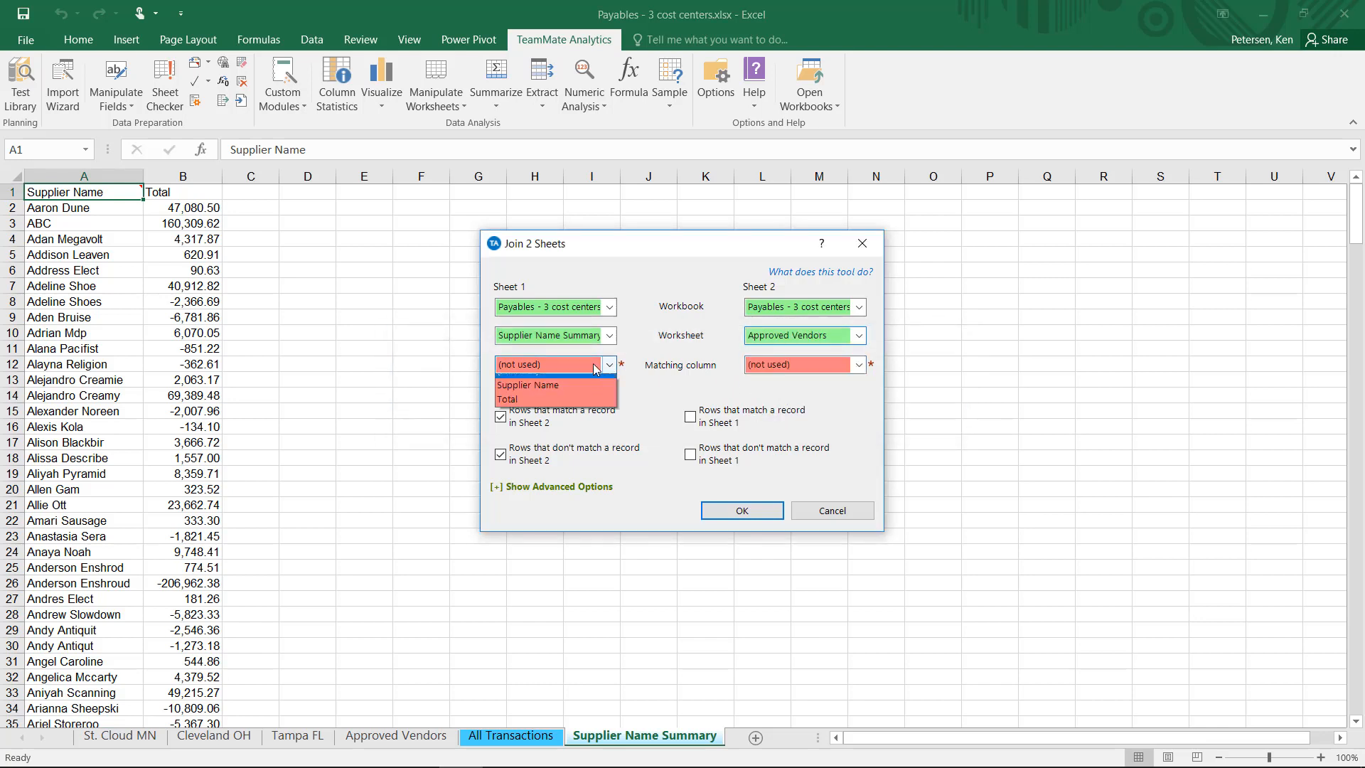
{"action": "left_click", "coordinate": [583, 397]}
{"action": "left_click", "coordinate": [858, 364]}
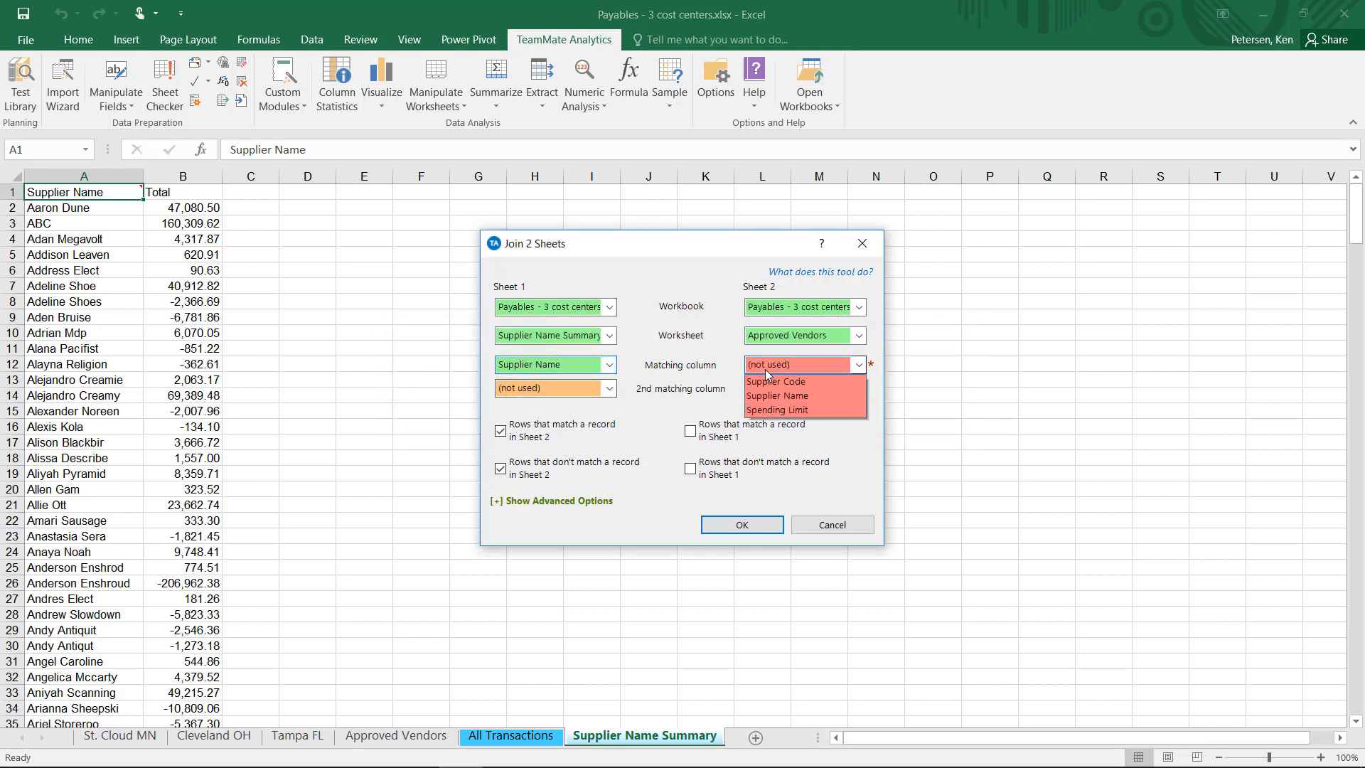
{"action": "left_click", "coordinate": [773, 410]}
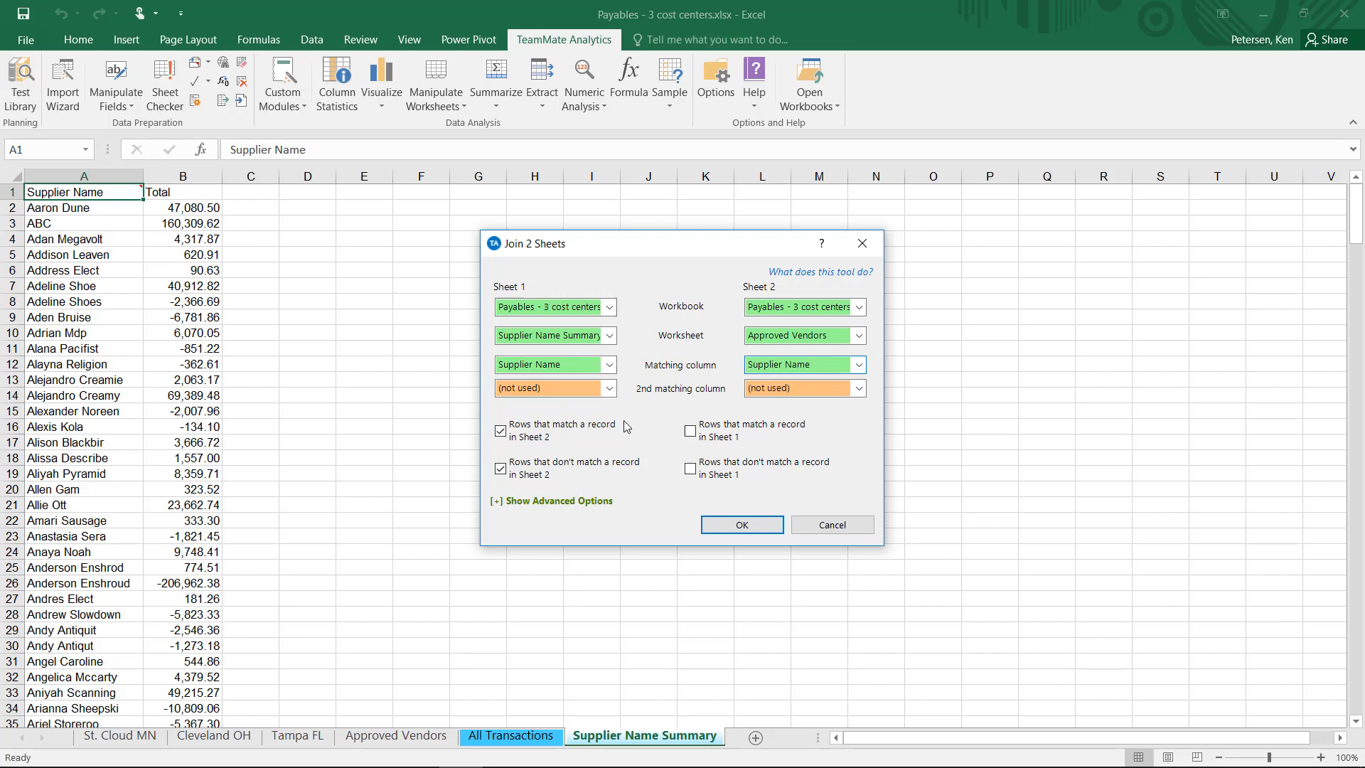
{"action": "left_click", "coordinate": [530, 468]}
{"action": "left_click", "coordinate": [770, 530]}
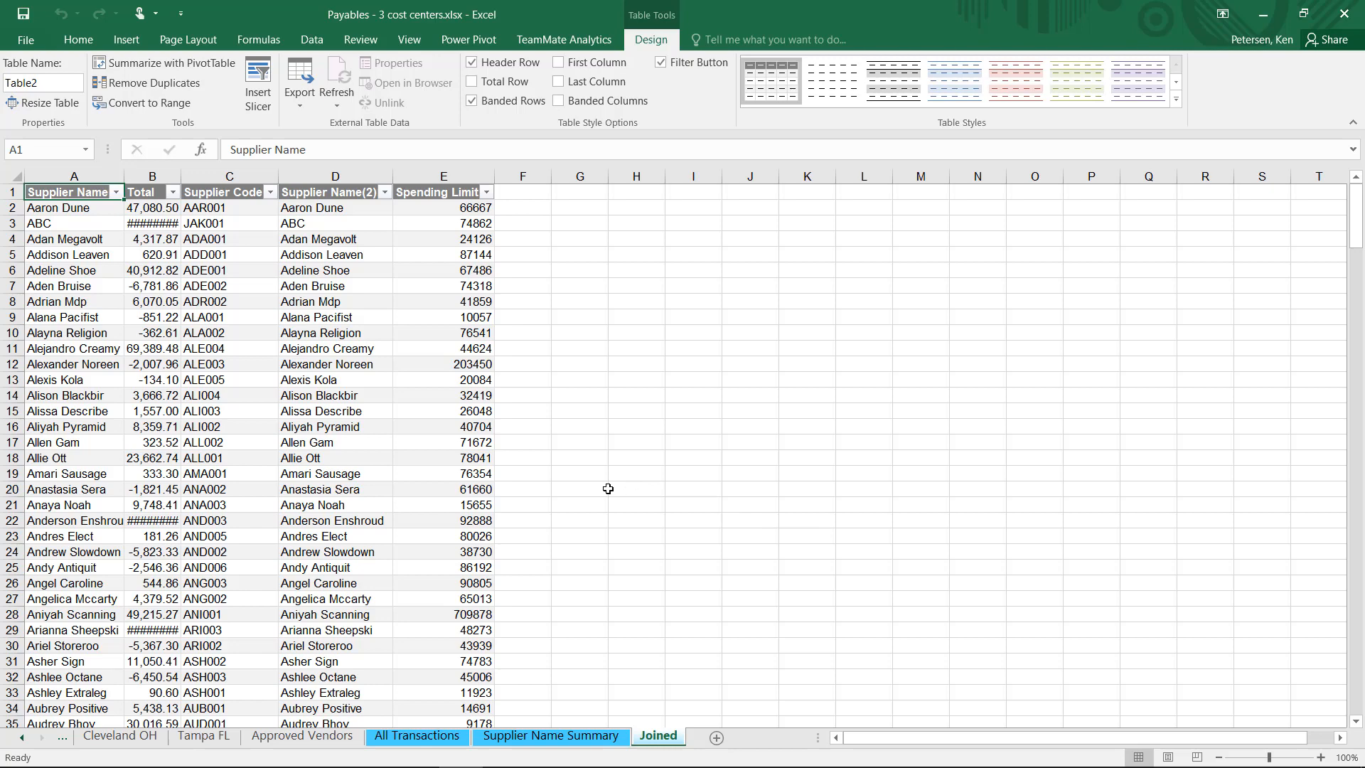
Generate an Exception Report from the Joined sheet for rows where Total is greater than the Spending Limit column, without a second criterion.
{"action": "left_click", "coordinate": [559, 41]}
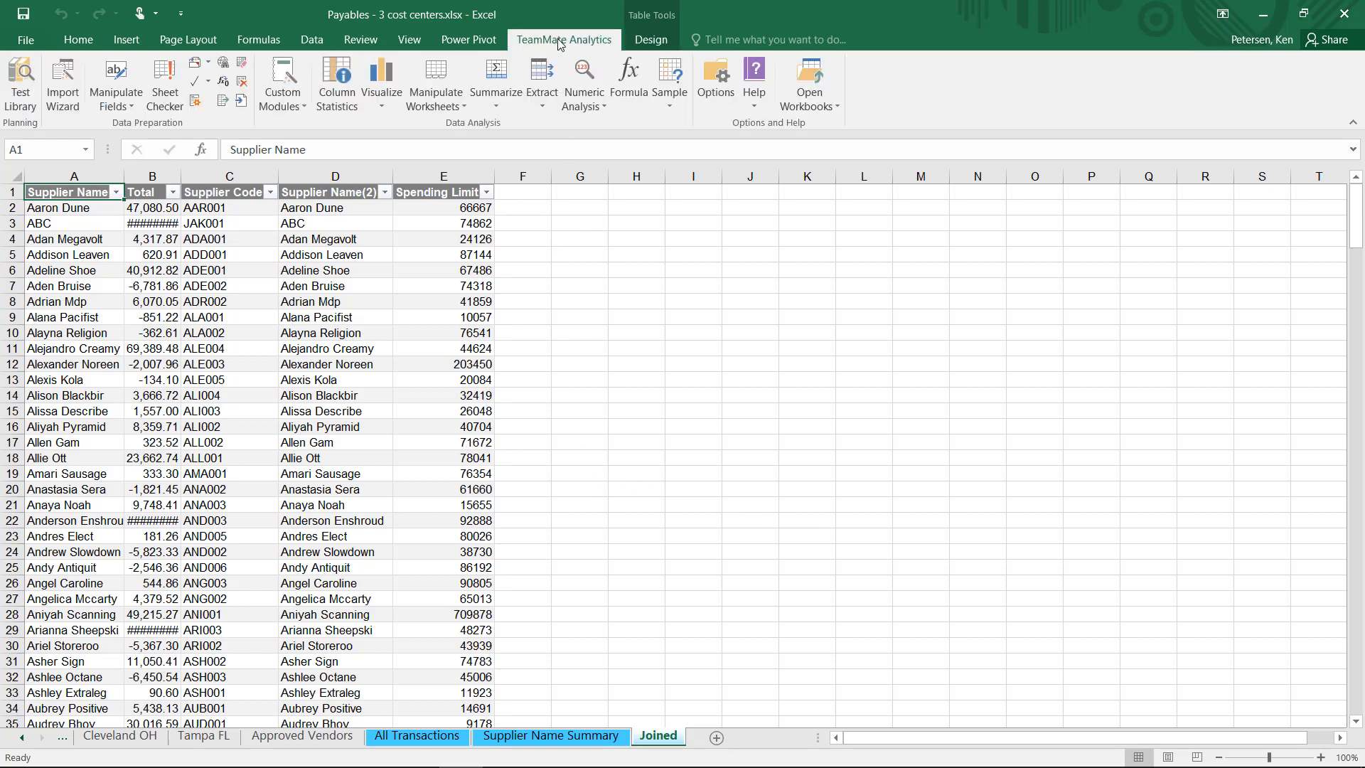
{"action": "left_click", "coordinate": [541, 85]}
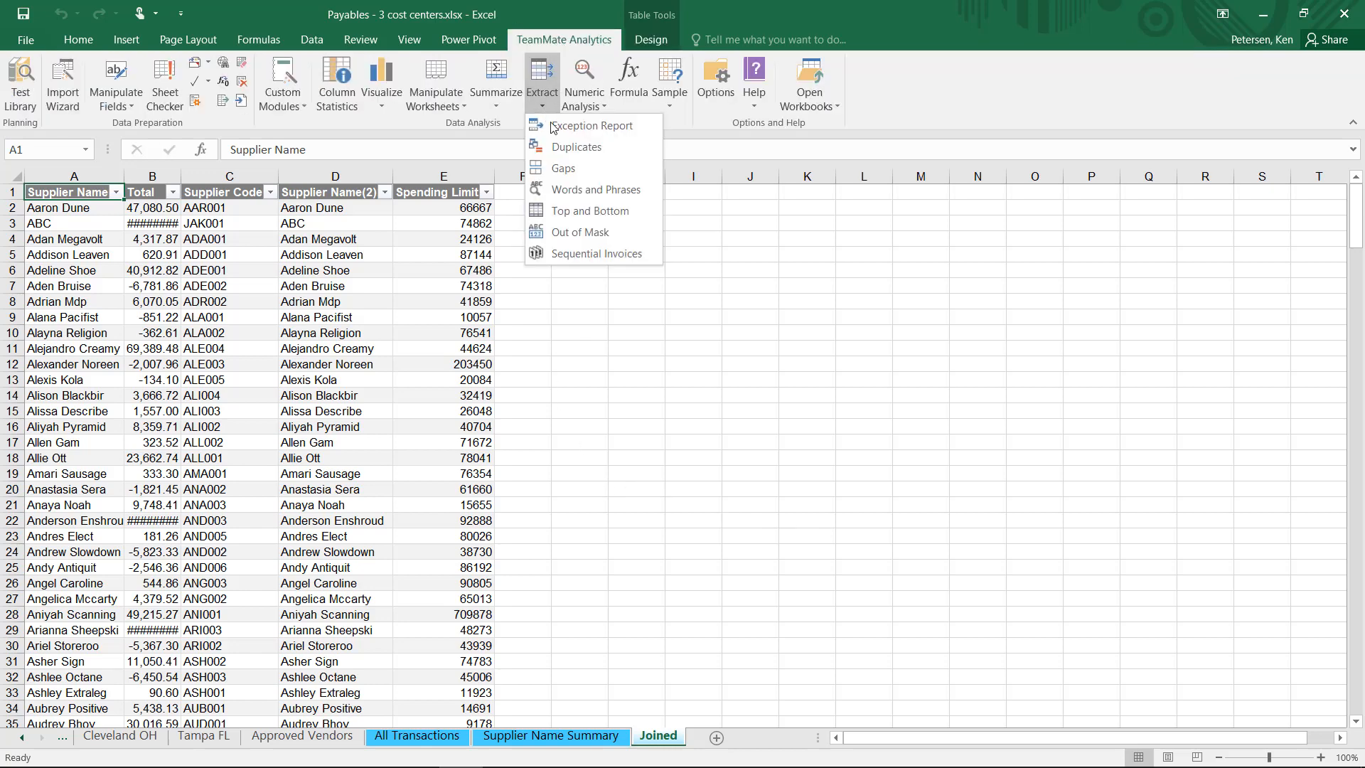
{"action": "left_click", "coordinate": [579, 125]}
{"action": "left_click", "coordinate": [636, 401]}
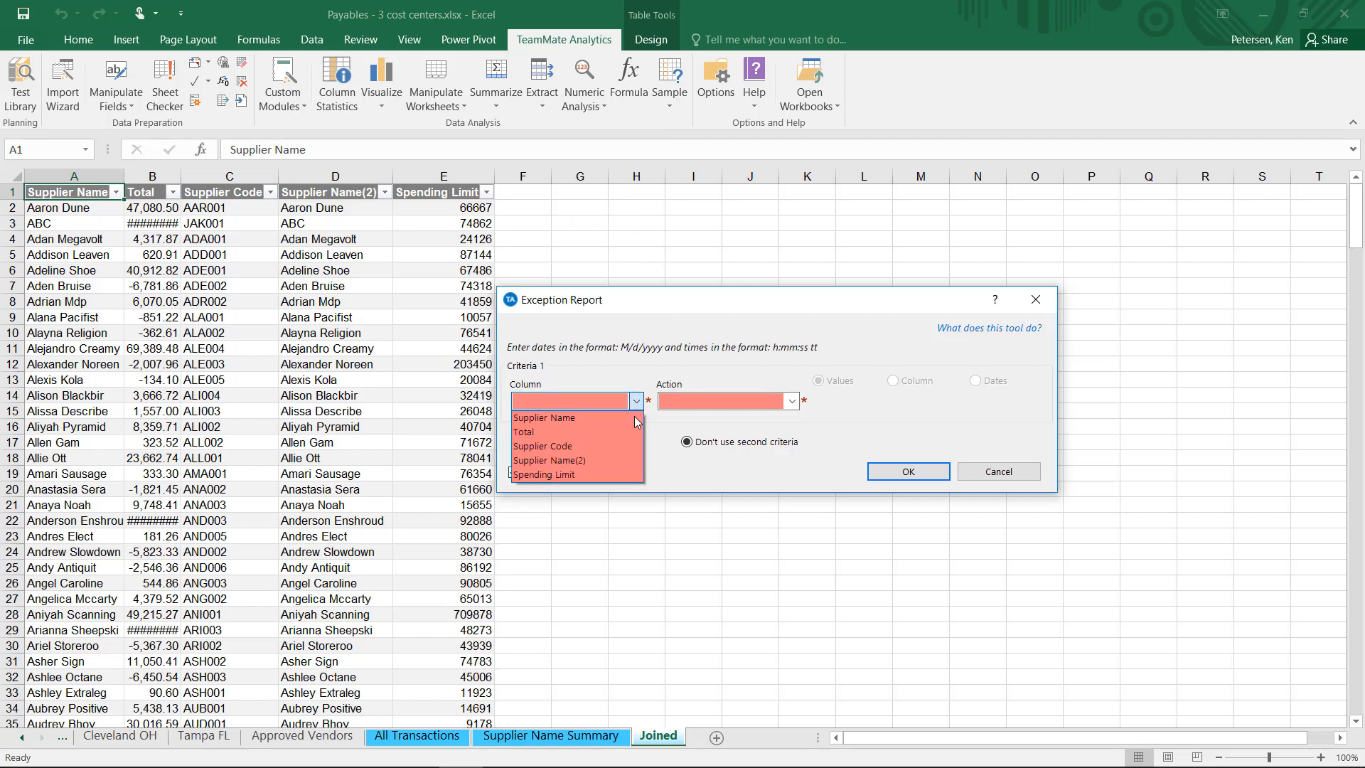
{"action": "left_click", "coordinate": [636, 432]}
{"action": "left_click", "coordinate": [691, 402]}
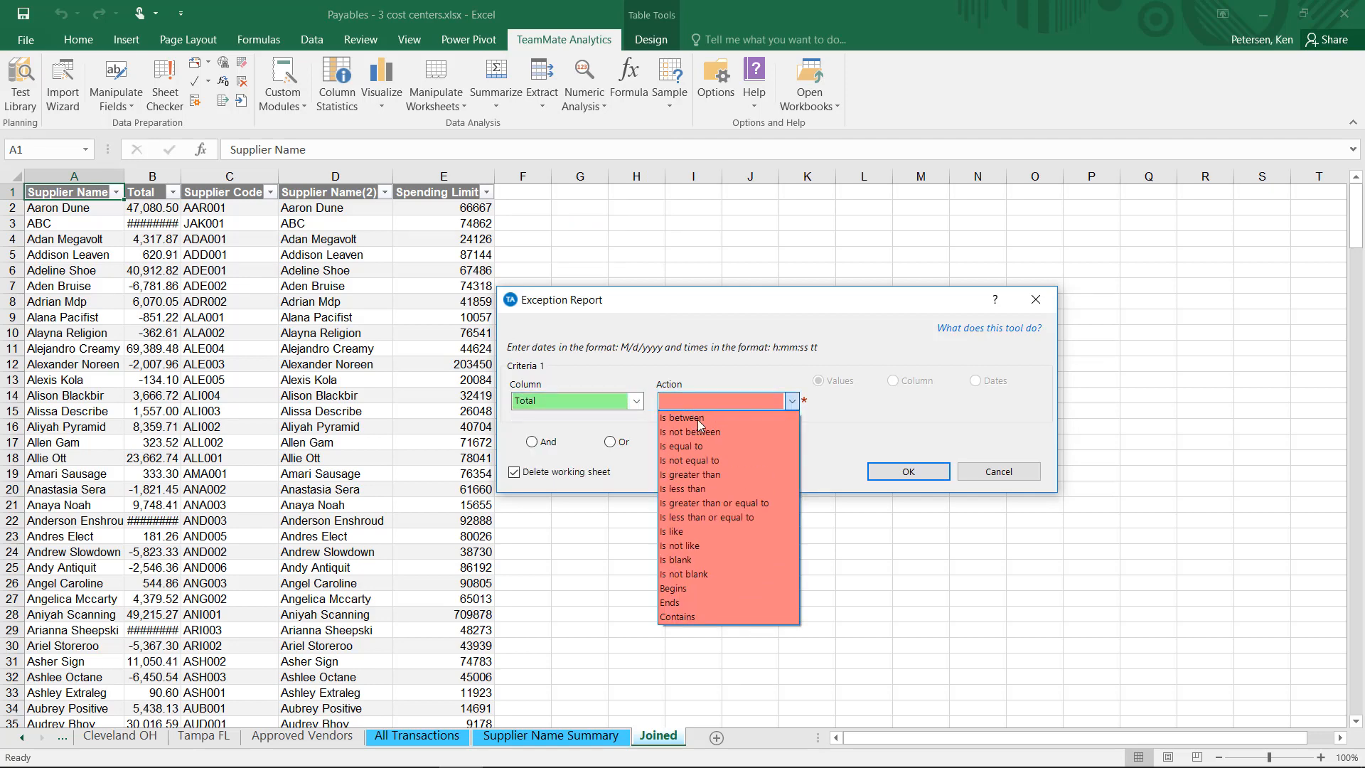
{"action": "left_click", "coordinate": [714, 479]}
{"action": "left_click", "coordinate": [893, 380]}
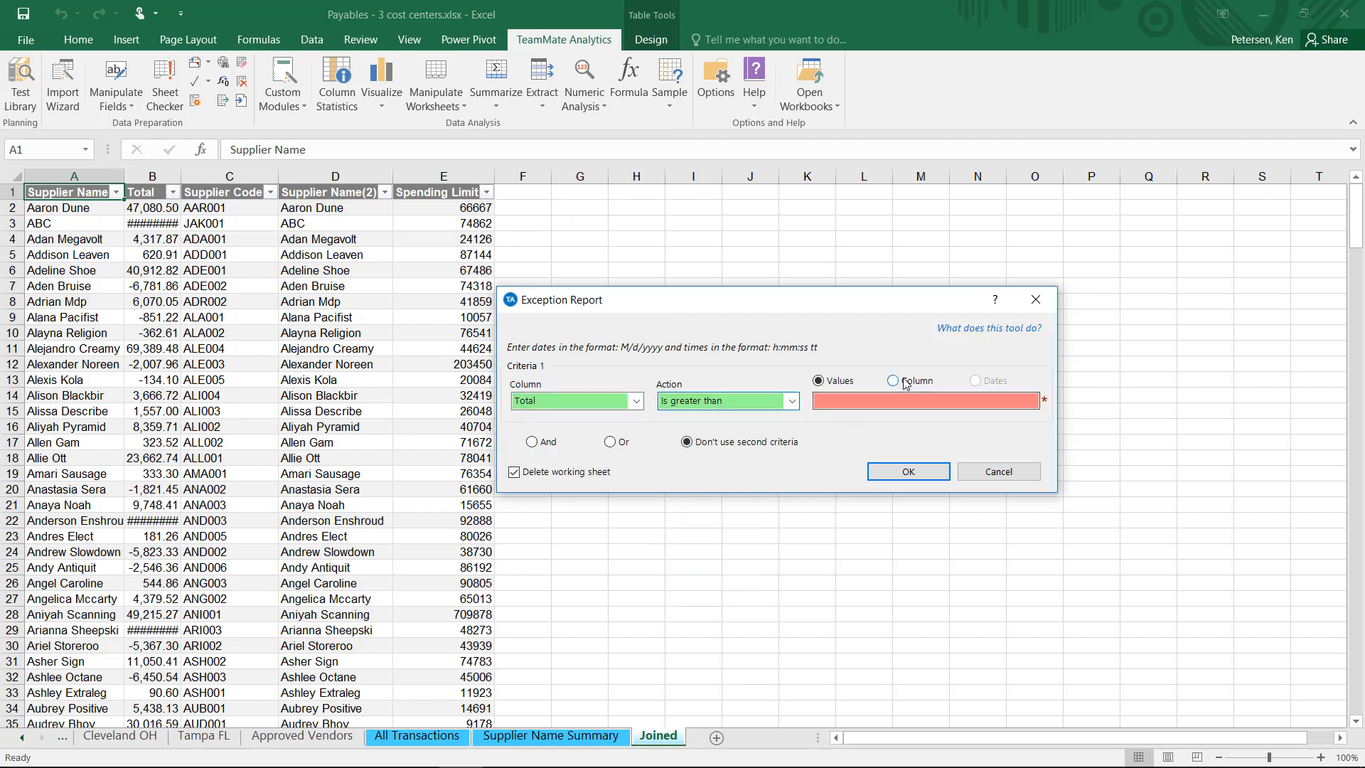
{"action": "left_click", "coordinate": [895, 402]}
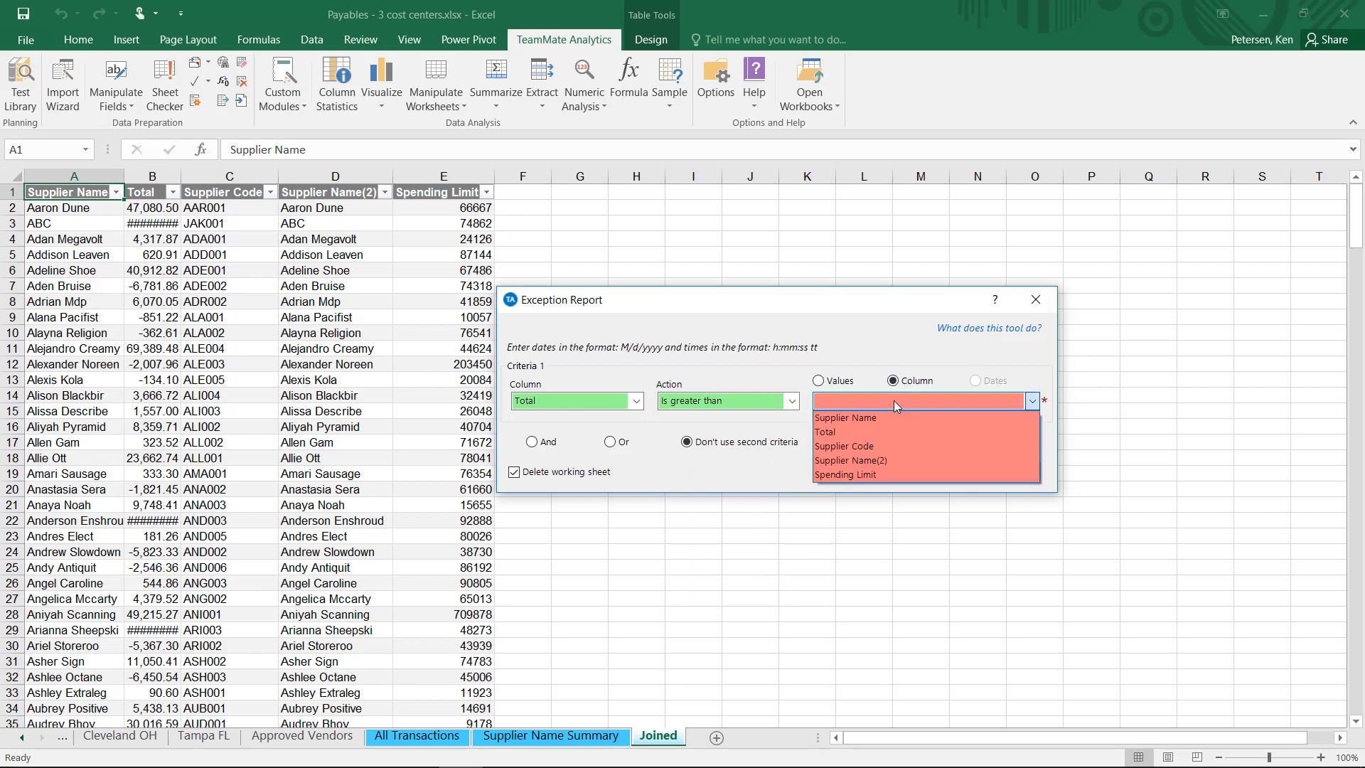
{"action": "left_click", "coordinate": [862, 476]}
{"action": "left_click", "coordinate": [908, 472]}
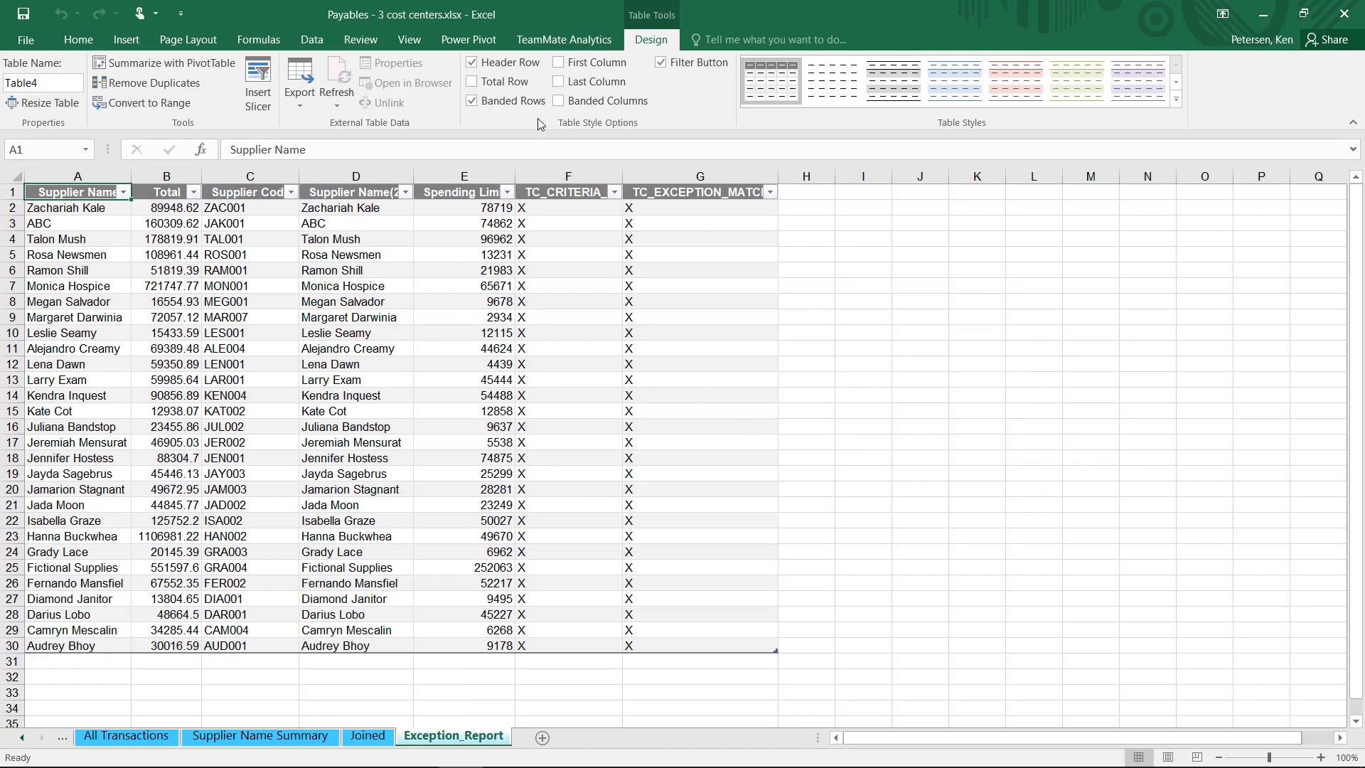
Sort the exception report by Spending Limit from largest to smallest, and apply the dollar Accounting format to the Total and Spending Limit columns.
{"action": "left_click", "coordinate": [506, 192]}
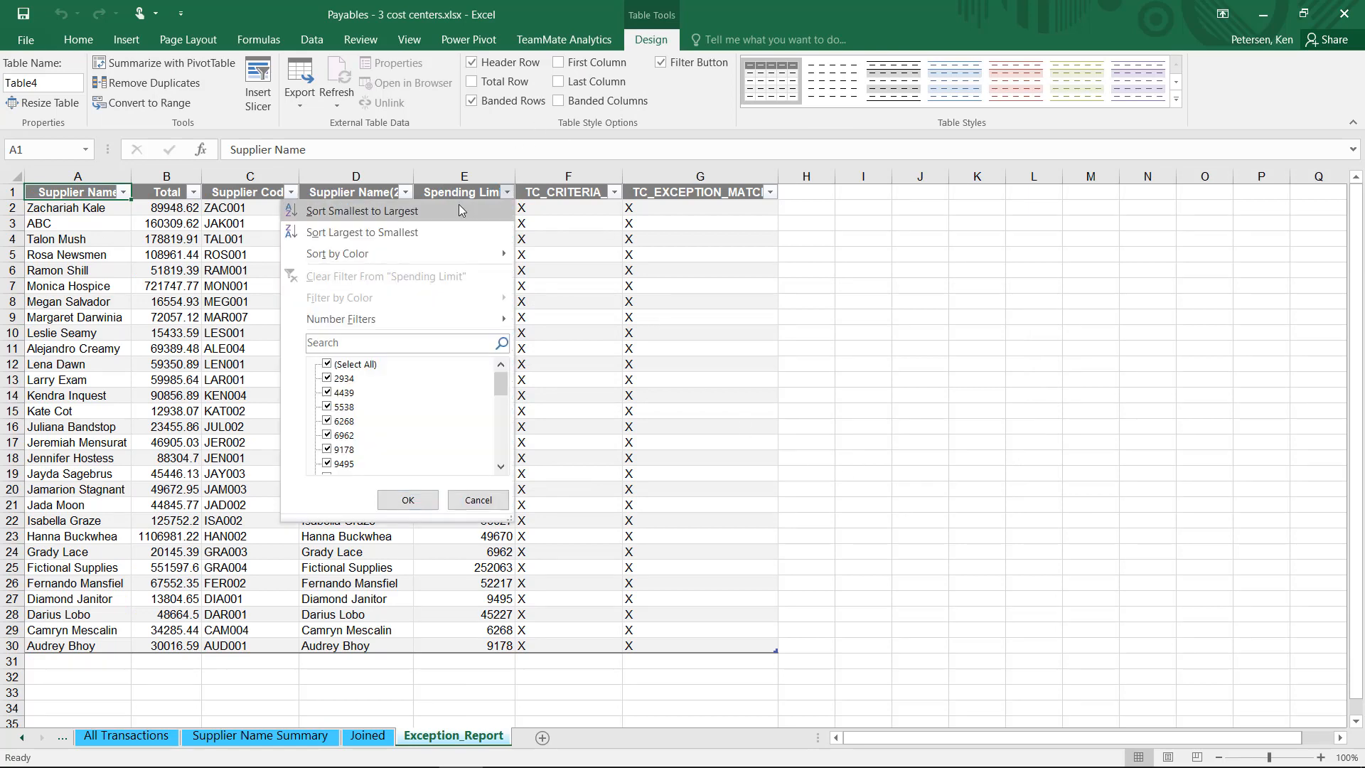
{"action": "left_click", "coordinate": [443, 226]}
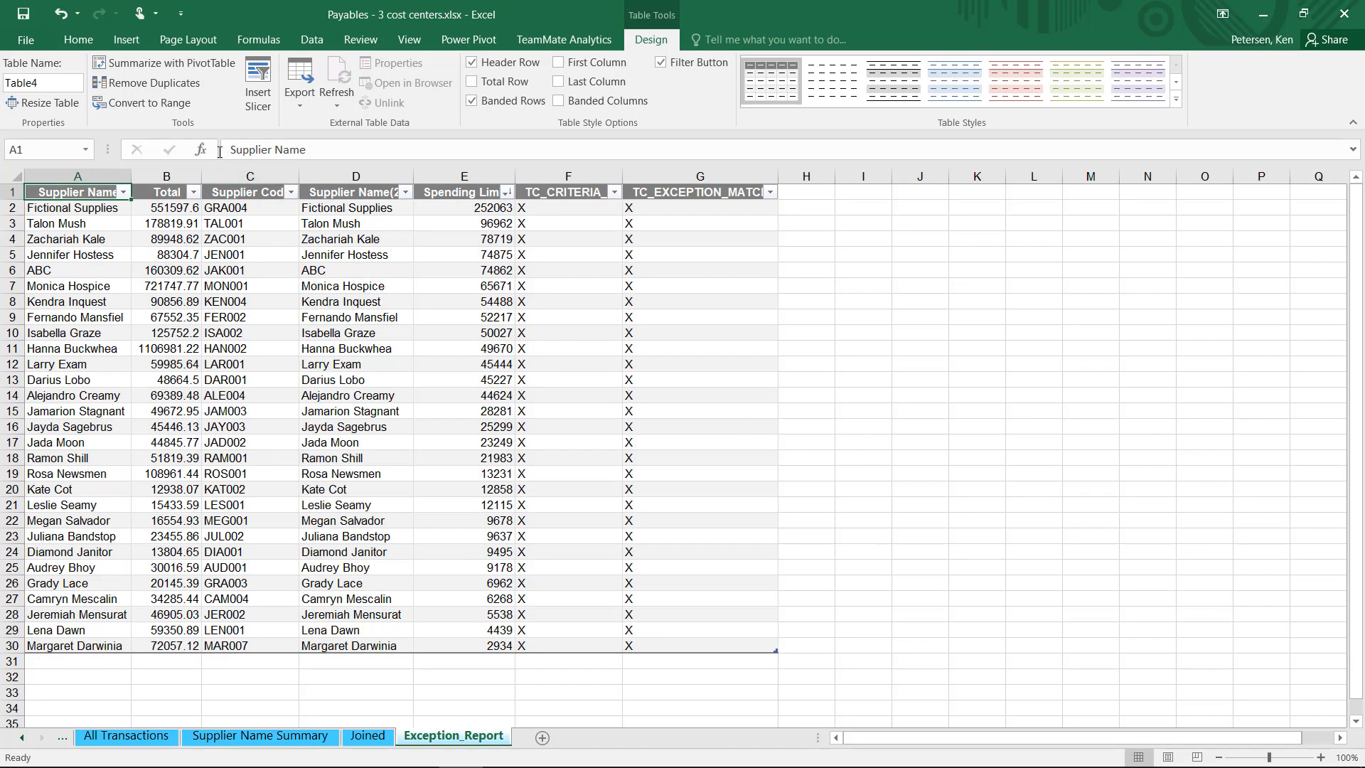
{"action": "left_click", "coordinate": [166, 175]}
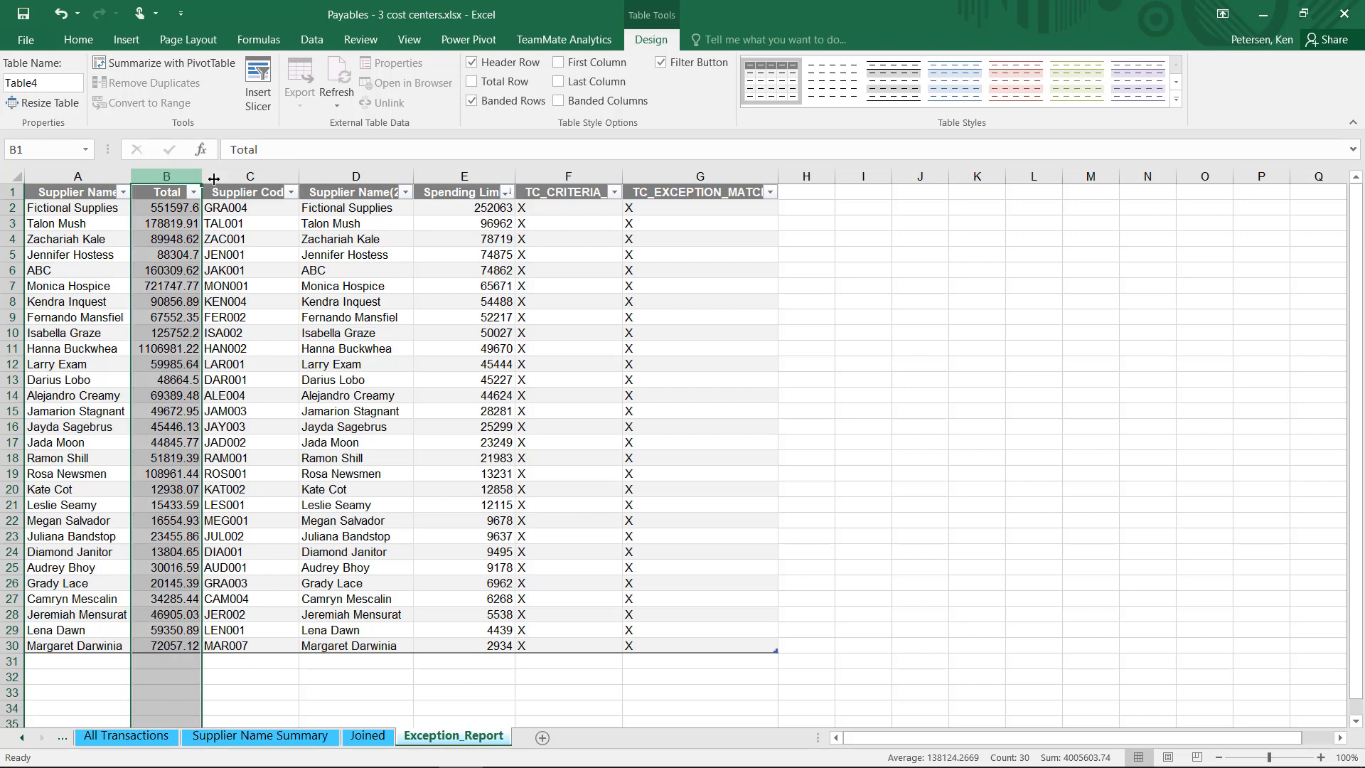
{"action": "left_click", "coordinate": [464, 175], "text": "ctrl"}
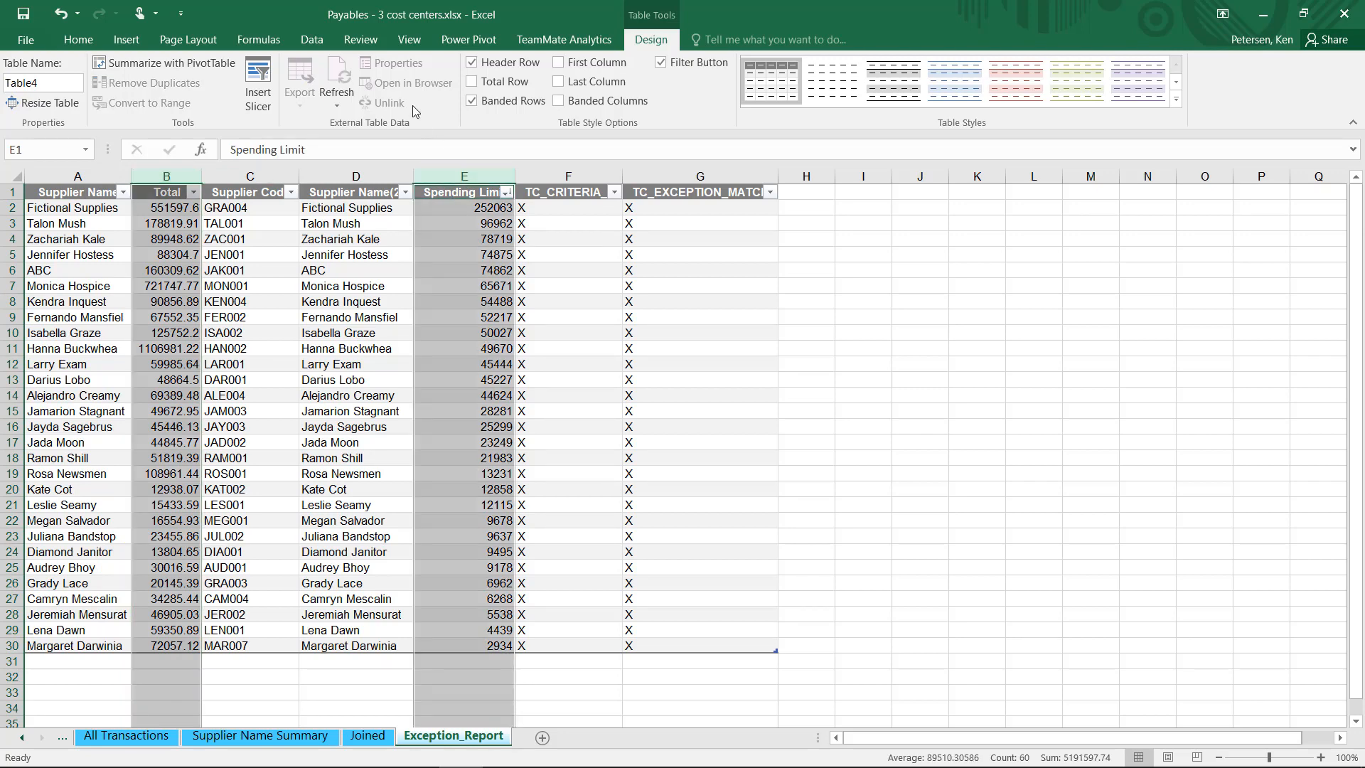
{"action": "left_click", "coordinate": [87, 39]}
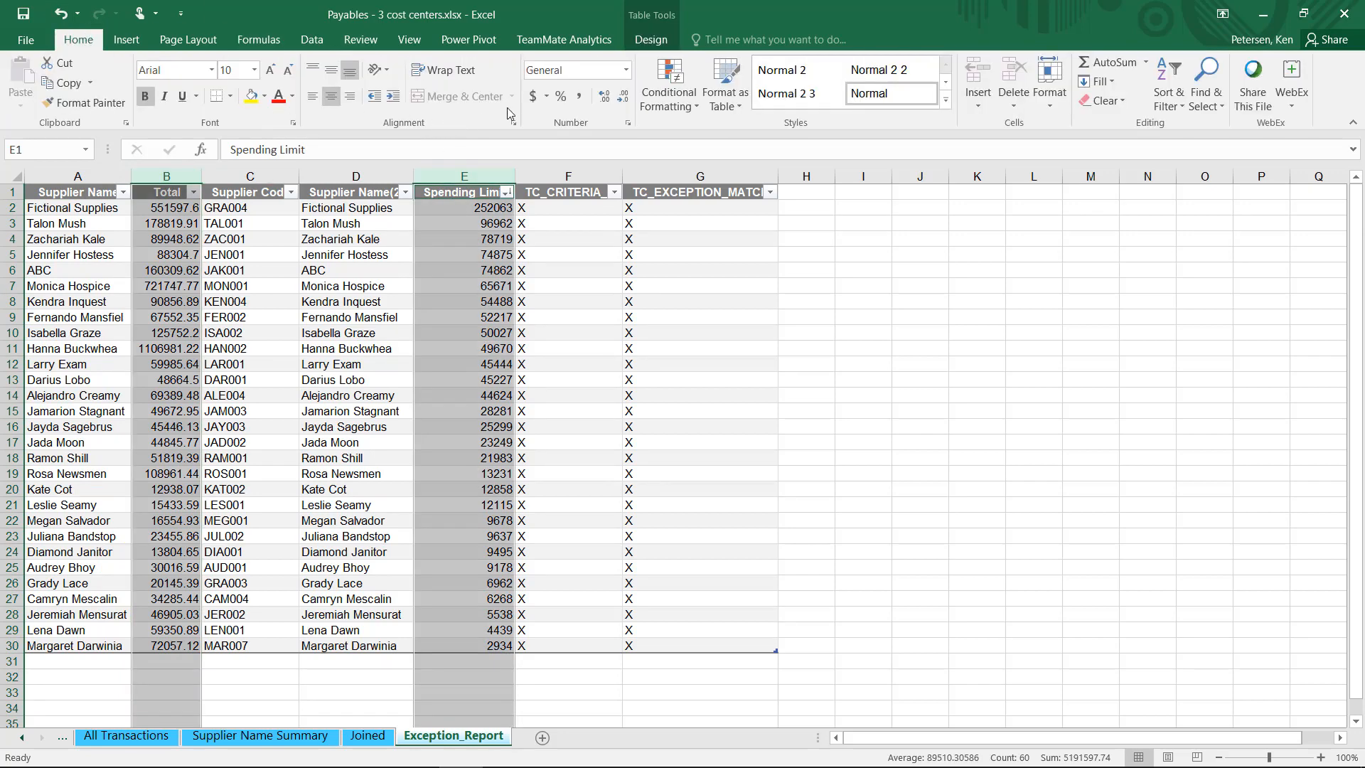
{"action": "left_click", "coordinate": [532, 96]}
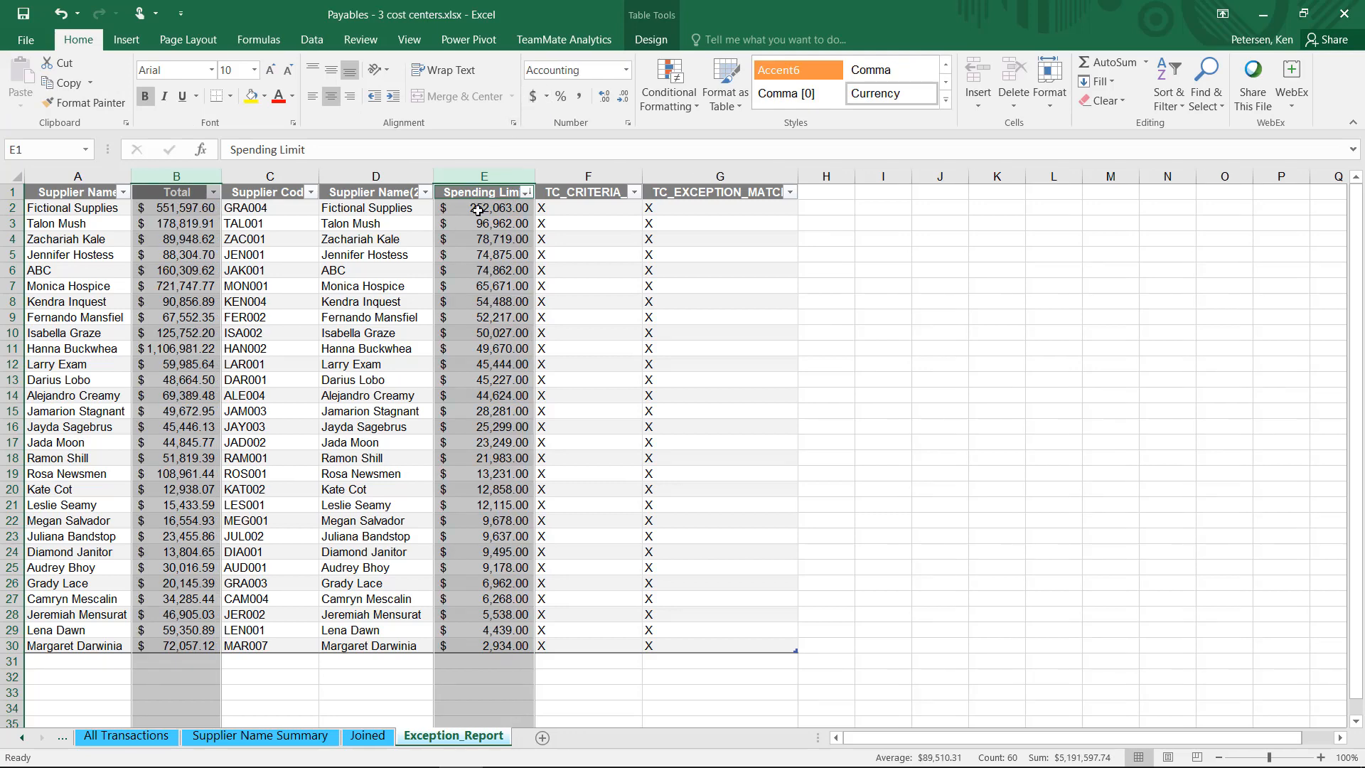
{"action": "left_click", "coordinate": [478, 211]}
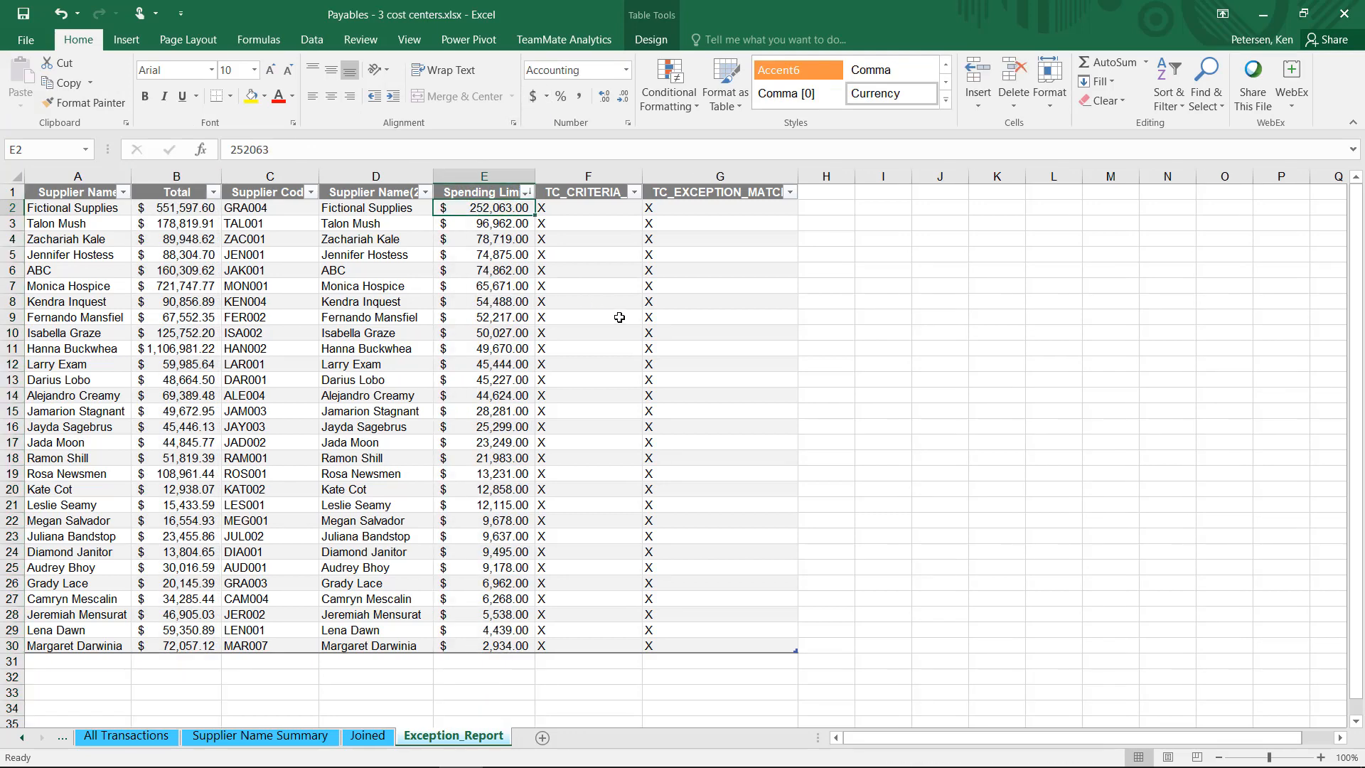